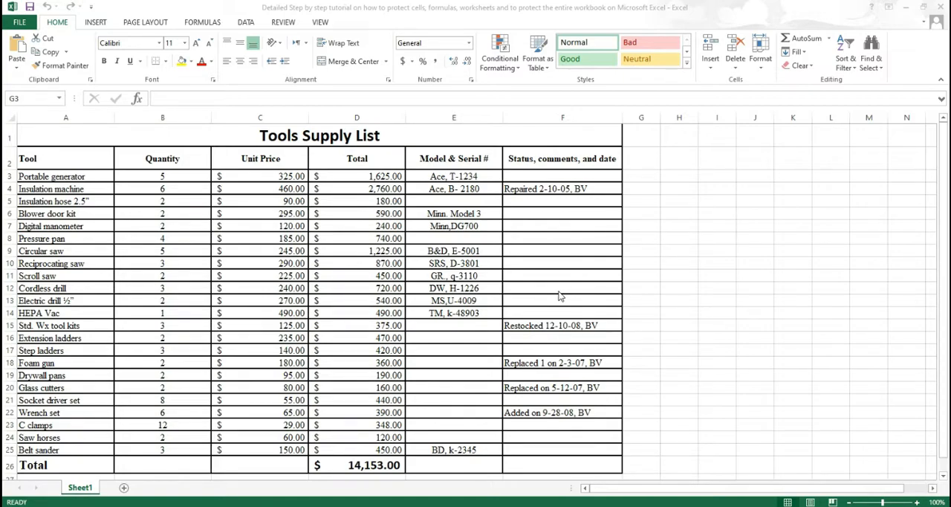
{"action": "left_click", "coordinate": [43, 134]}
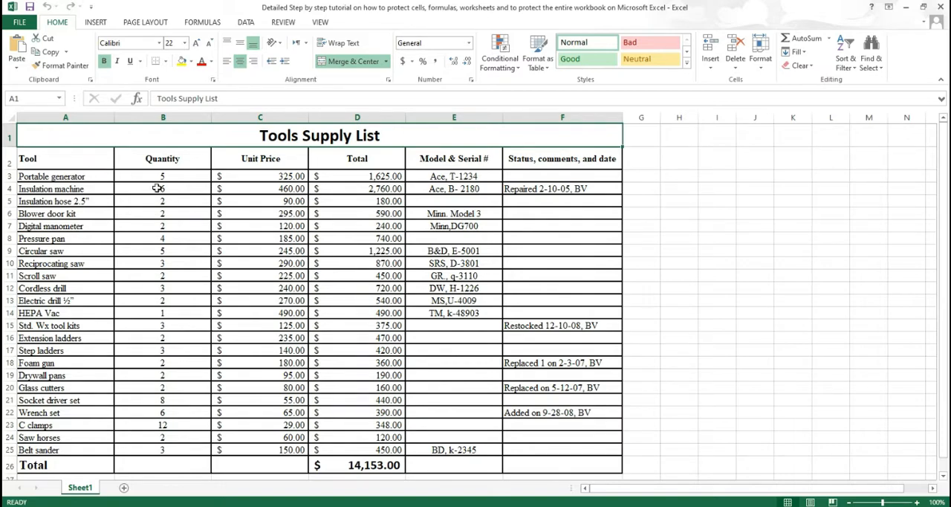
{"action": "left_click_drag", "start_coordinate": [168, 175], "coordinate": [167, 448]}
{"action": "left_click_drag", "start_coordinate": [547, 175], "coordinate": [537, 450]}
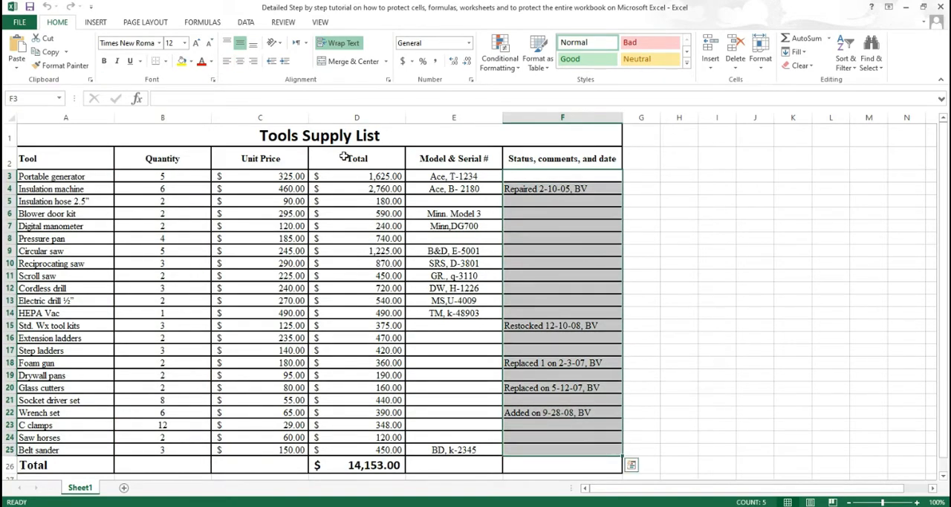
{"action": "left_click", "coordinate": [357, 199]}
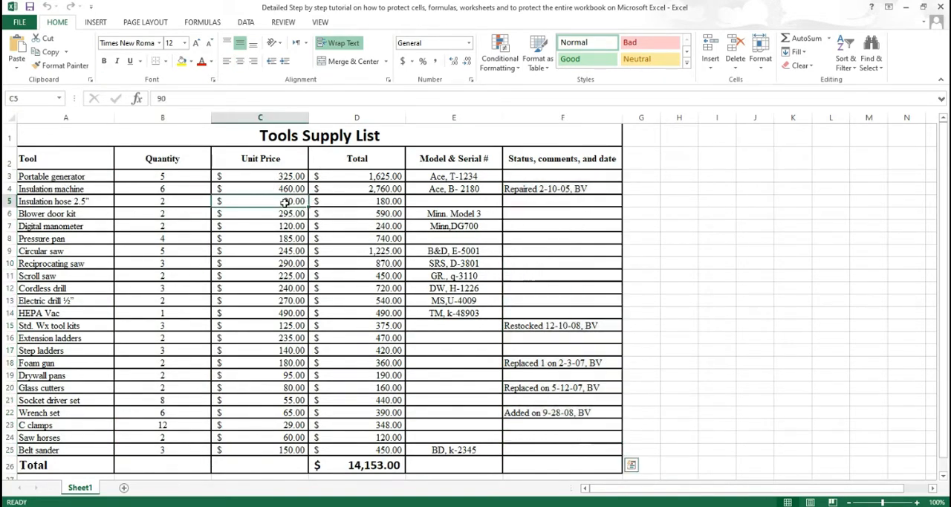
{"action": "left_click", "coordinate": [470, 214]}
{"action": "left_click", "coordinate": [74, 226]}
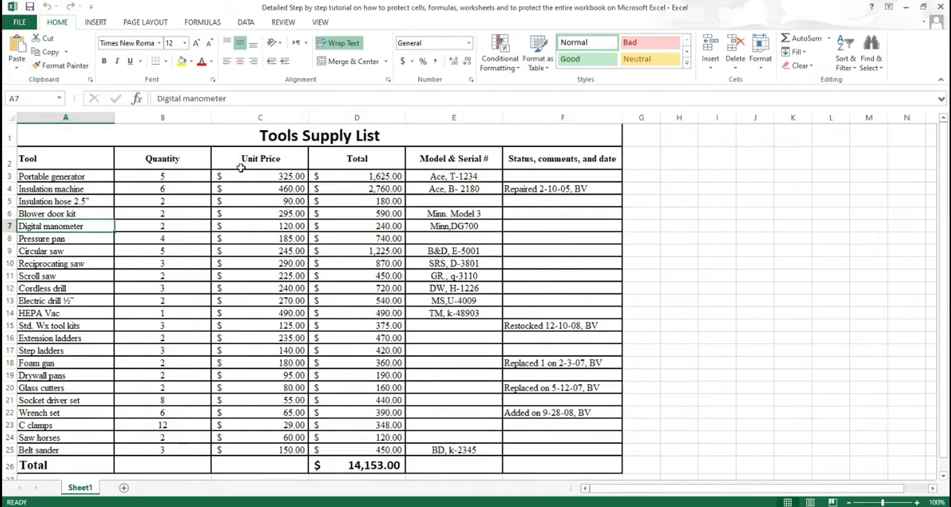
Step: Set the Locked protection attribute on all cells of the Tools Supply List table, A1 through F26
{"action": "left_click_drag", "start_coordinate": [48, 136], "coordinate": [577, 467]}
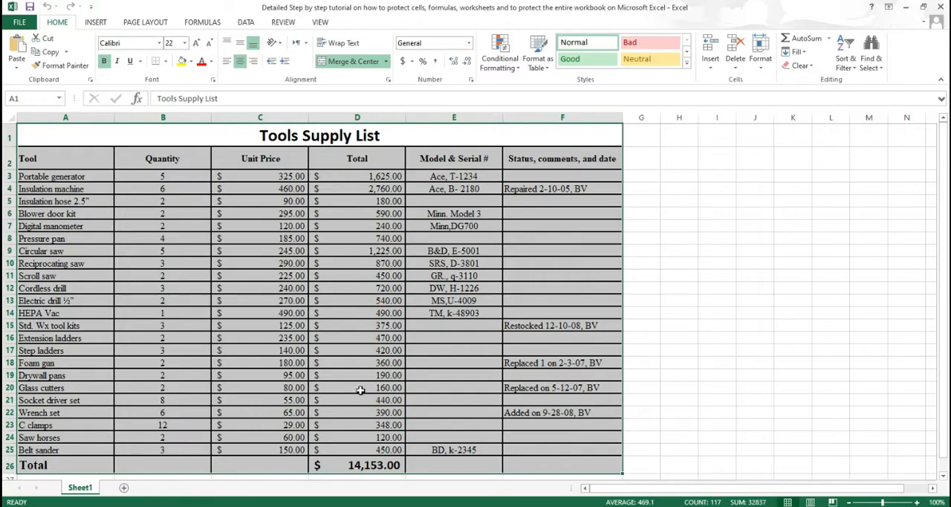
{"action": "right_click", "coordinate": [191, 183]}
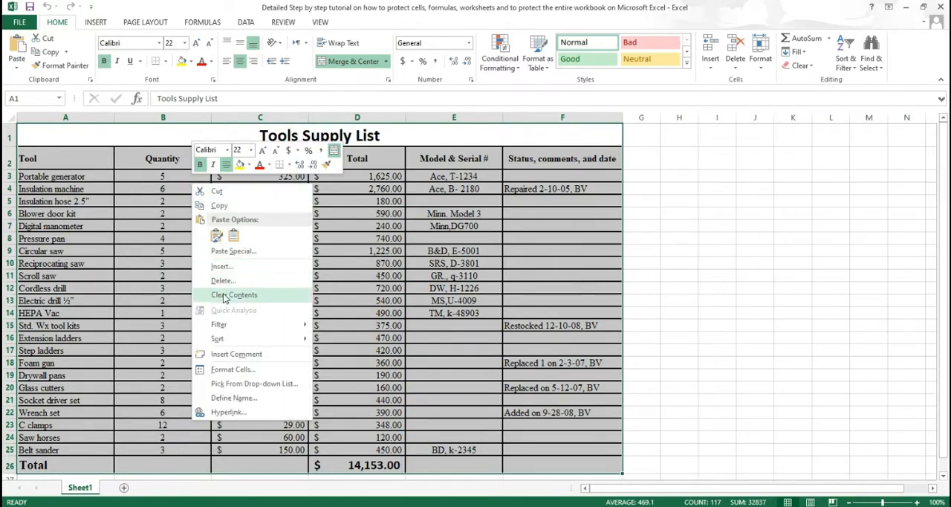
{"action": "left_click", "coordinate": [258, 370]}
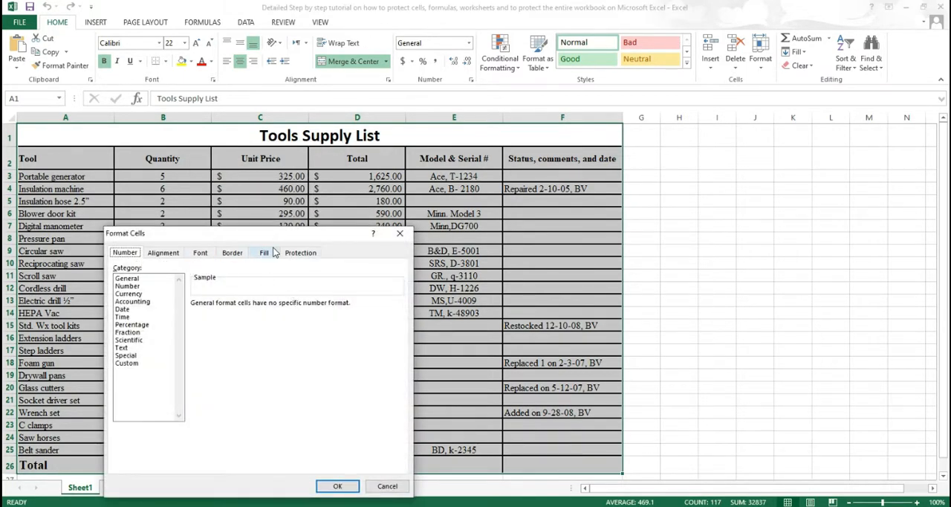
{"action": "left_click", "coordinate": [305, 253]}
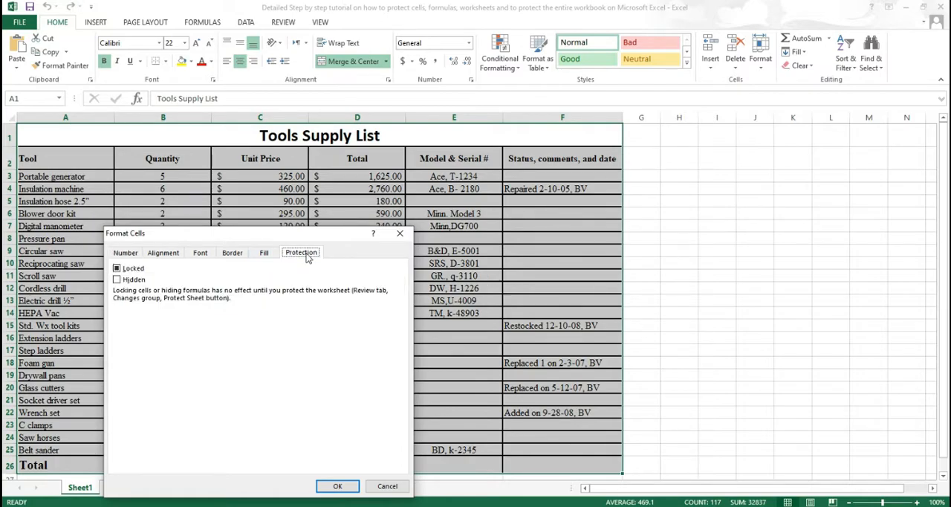
{"action": "left_click", "coordinate": [116, 269]}
{"action": "left_click", "coordinate": [336, 487]}
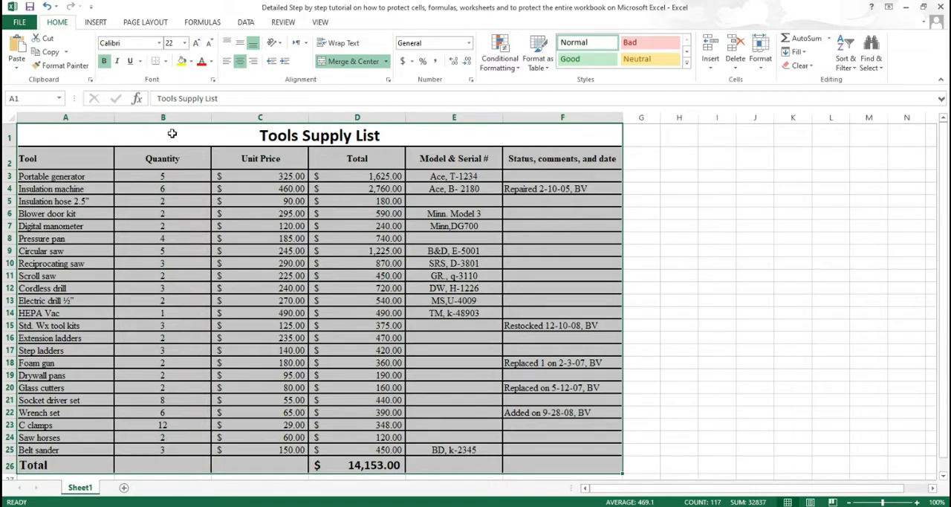
Step: Test whether cell A4 is still editable by entering "fbdfvfd", and undo the entry
{"action": "left_click", "coordinate": [102, 188]}
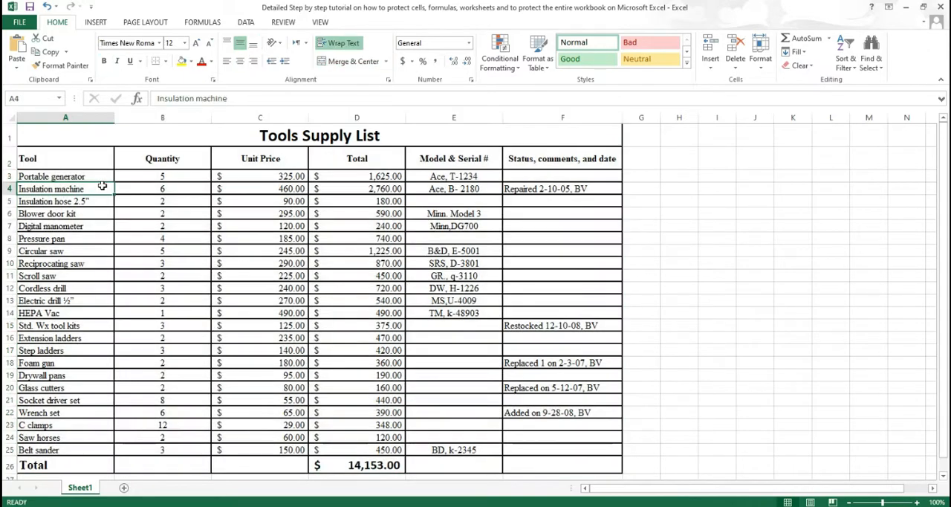
{"action": "type", "text": "fbdfvfd"}
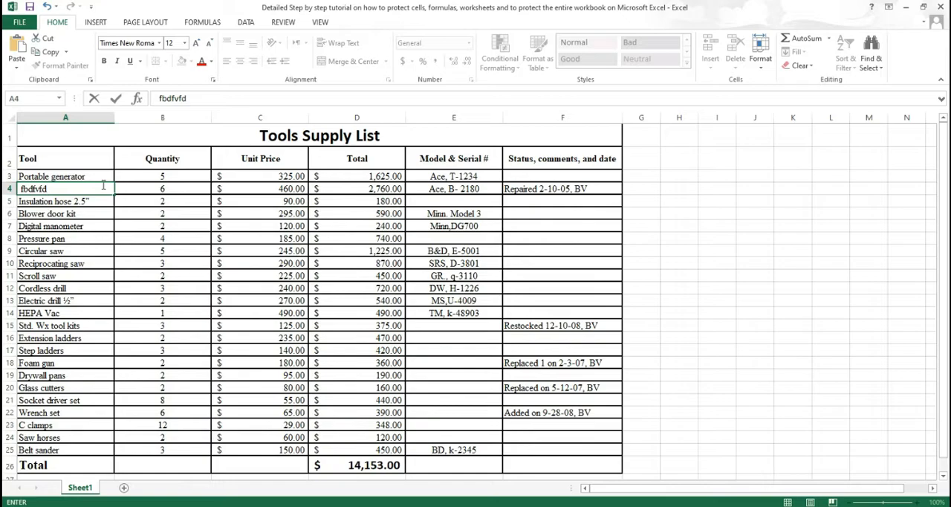
{"action": "key", "text": "Return"}
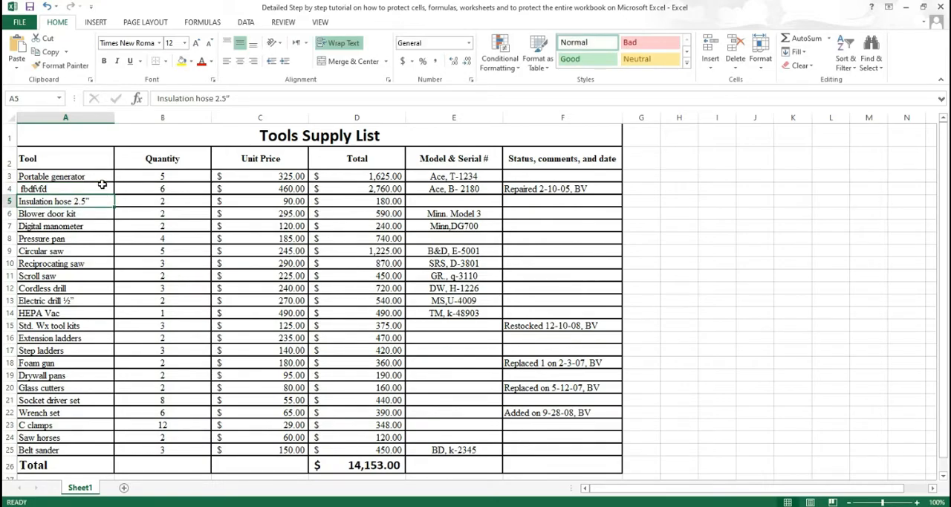
{"action": "key", "text": "ctrl+z"}
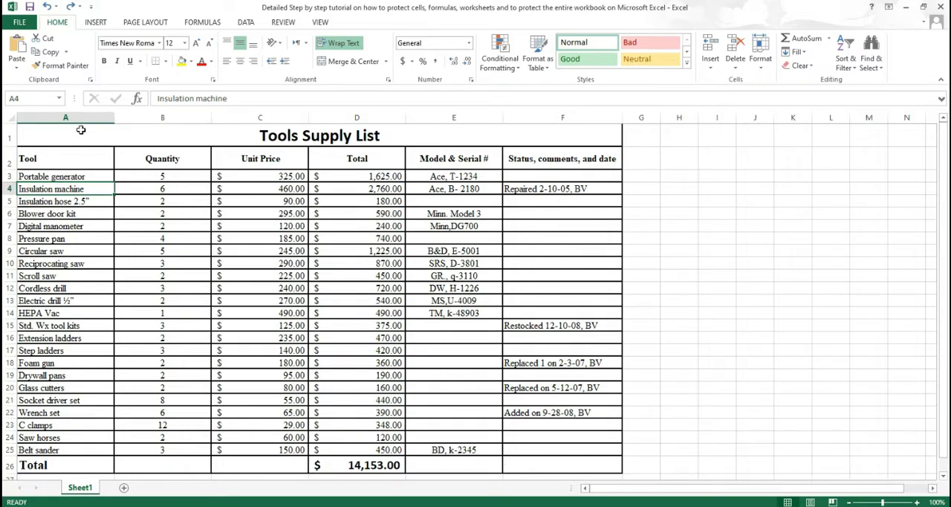
Step: Unlock the Quantity cells B3:B25 and the Status, comments, and date cells F3:F25 in the cell protection settings
{"action": "left_click", "coordinate": [176, 181]}
{"action": "left_click_drag", "start_coordinate": [177, 183], "coordinate": [200, 447]}
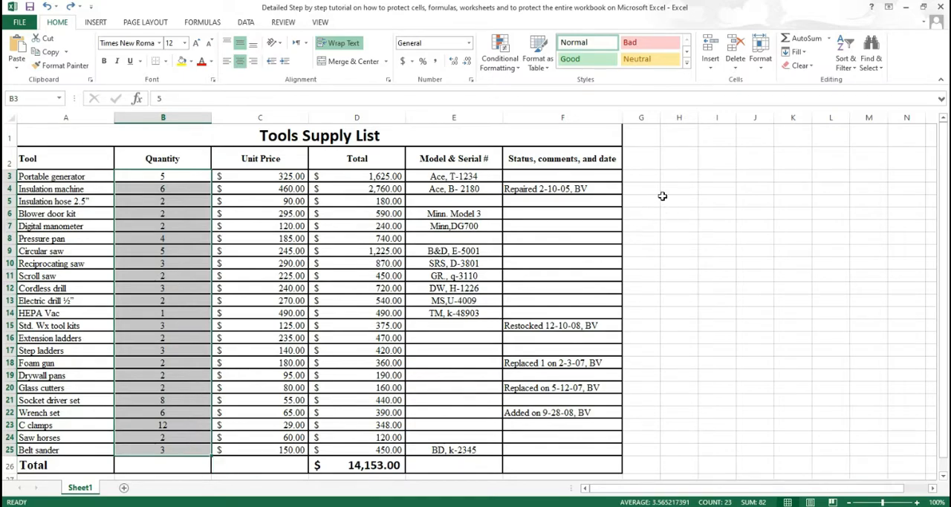
{"action": "left_click_drag", "start_coordinate": [578, 177], "coordinate": [543, 446]}
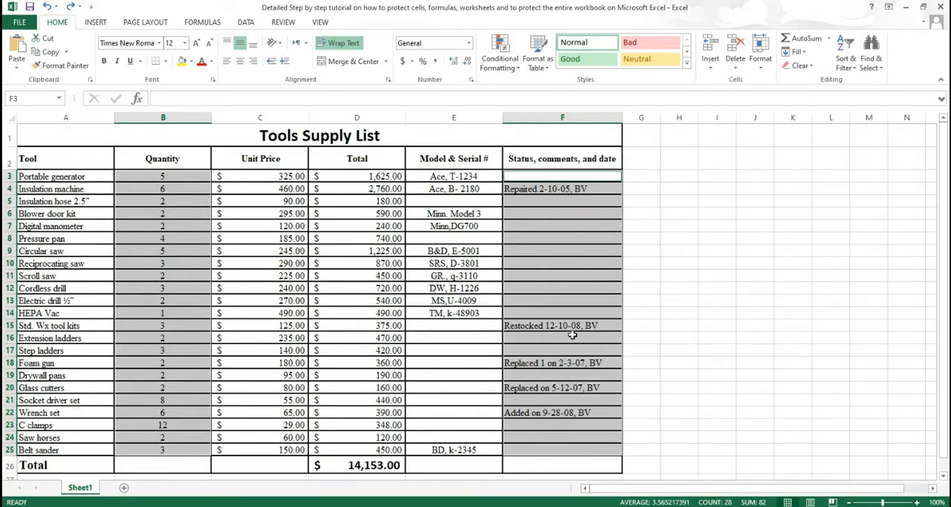
{"action": "right_click", "coordinate": [543, 212]}
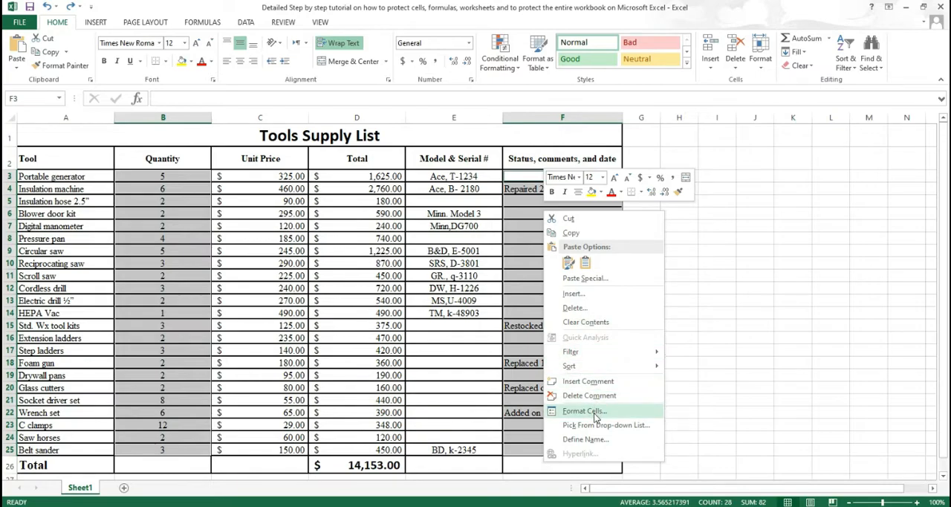
{"action": "left_click", "coordinate": [595, 412]}
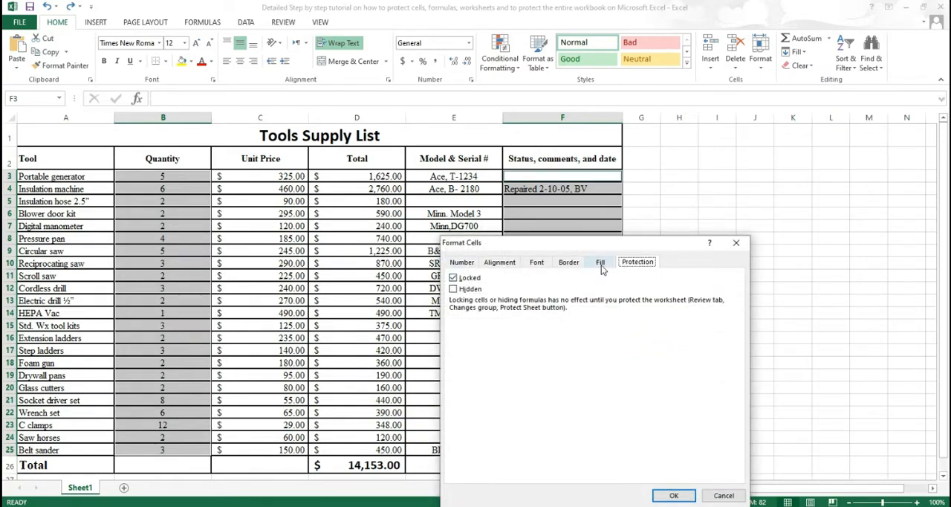
{"action": "left_click", "coordinate": [473, 280]}
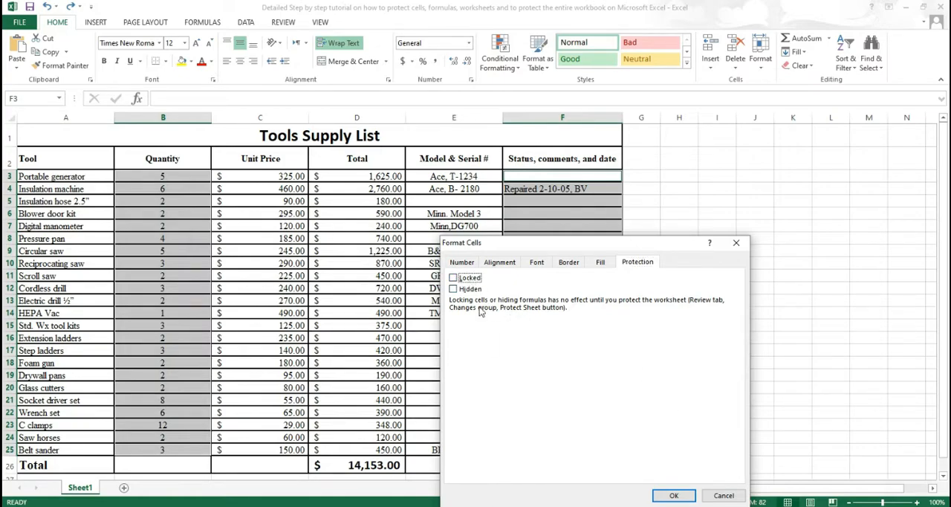
{"action": "key", "text": "Return"}
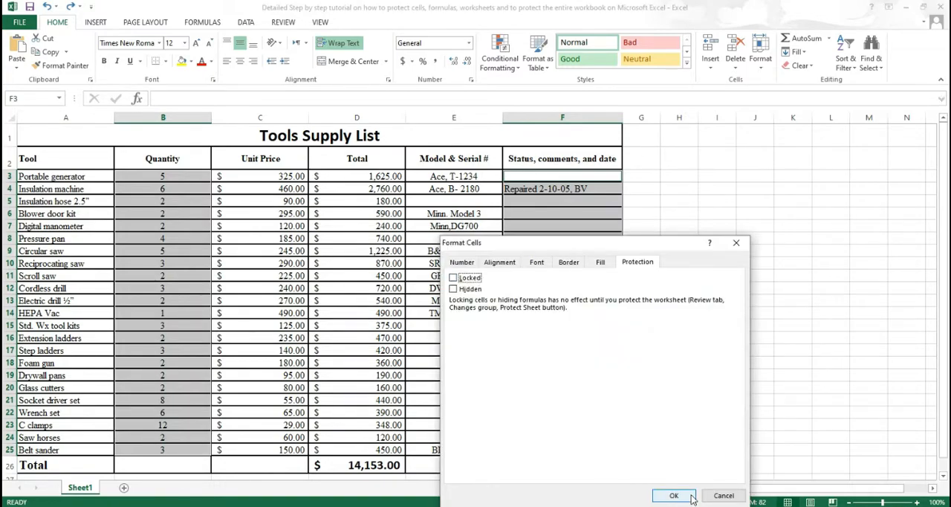
{"action": "left_click", "coordinate": [685, 495]}
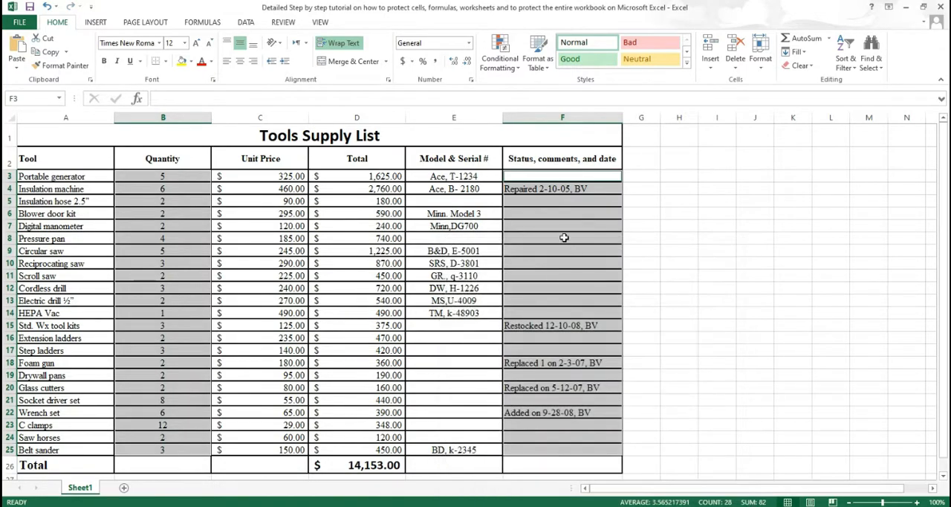
{"action": "left_click", "coordinate": [556, 216]}
{"action": "left_click_drag", "start_coordinate": [170, 179], "coordinate": [173, 450]}
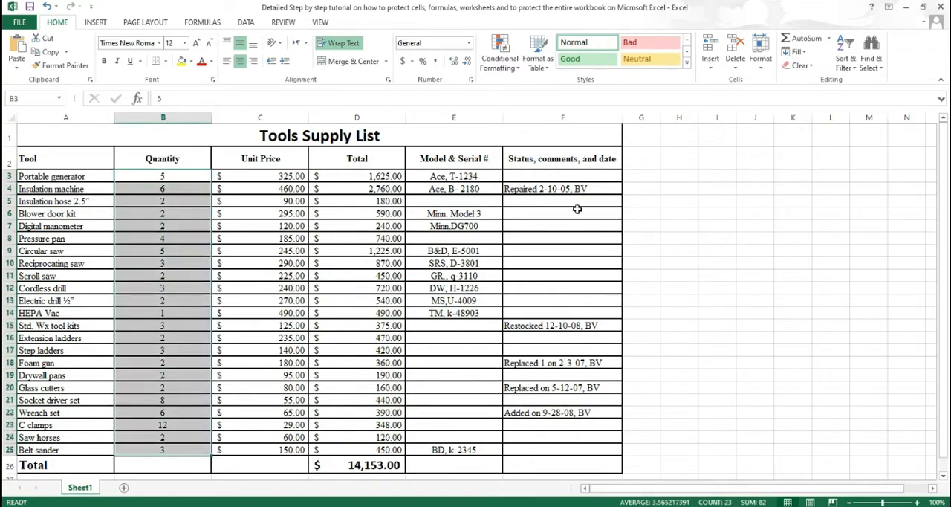
{"action": "left_click_drag", "start_coordinate": [550, 176], "coordinate": [541, 455]}
{"action": "left_click", "coordinate": [540, 451]}
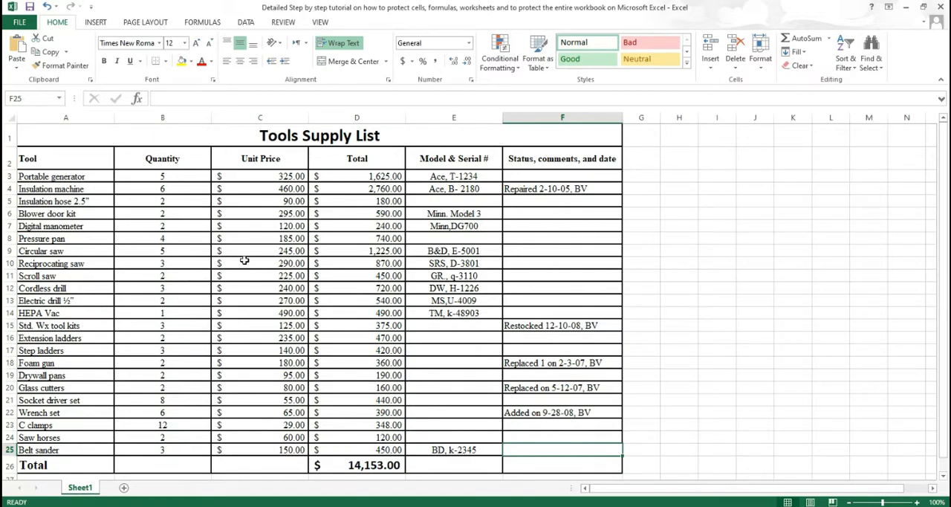
{"action": "left_click_drag", "start_coordinate": [184, 174], "coordinate": [165, 438]}
{"action": "key", "text": "ctrl+1"}
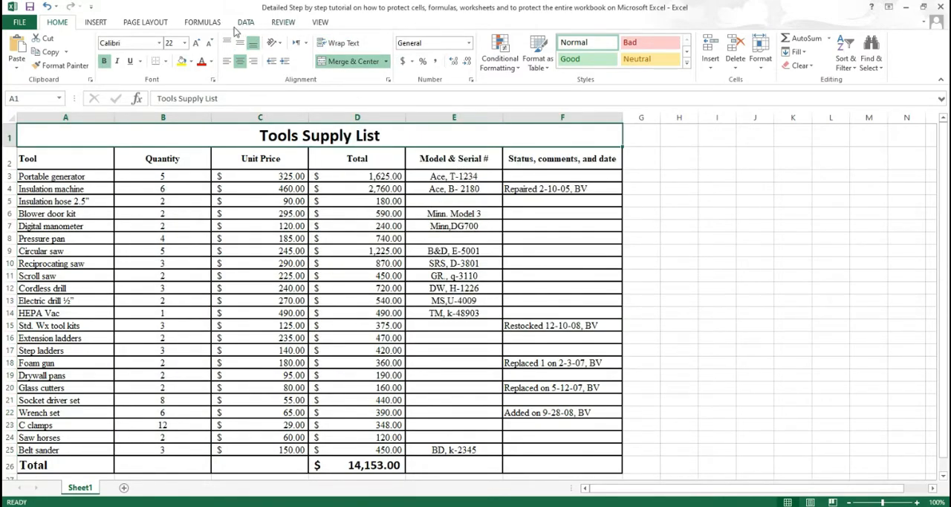
Step: Protect the worksheet with a password, entering and confirming it, while allowing users to select locked and unlocked cells
{"action": "left_click", "coordinate": [286, 23]}
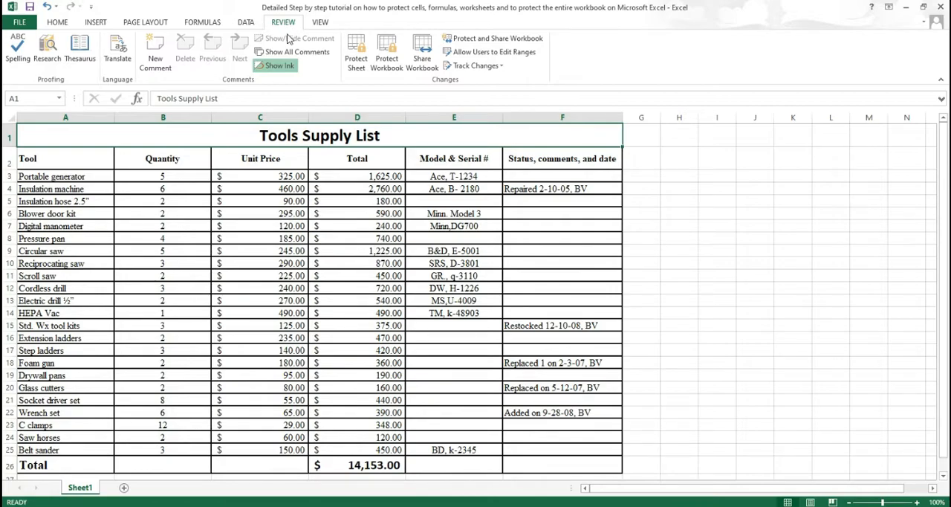
{"action": "left_click", "coordinate": [356, 64]}
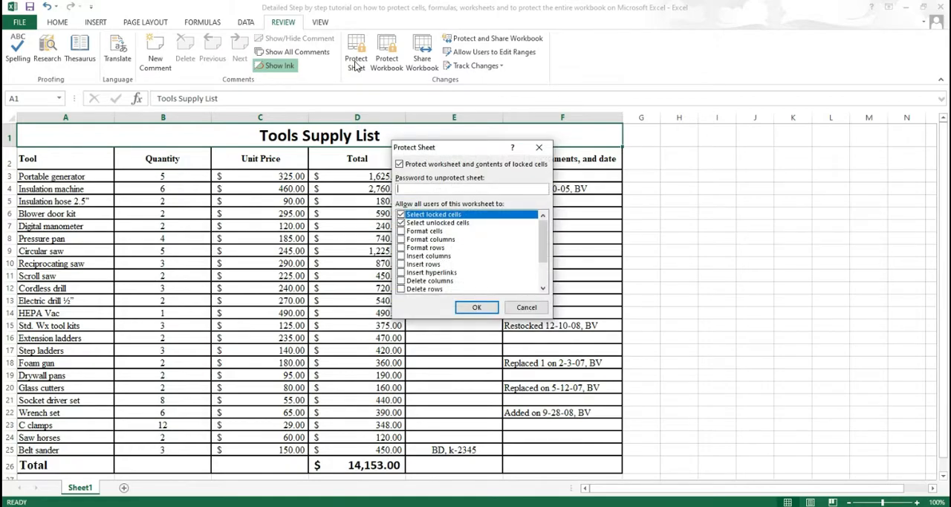
{"action": "left_click_drag", "start_coordinate": [455, 149], "coordinate": [438, 149]}
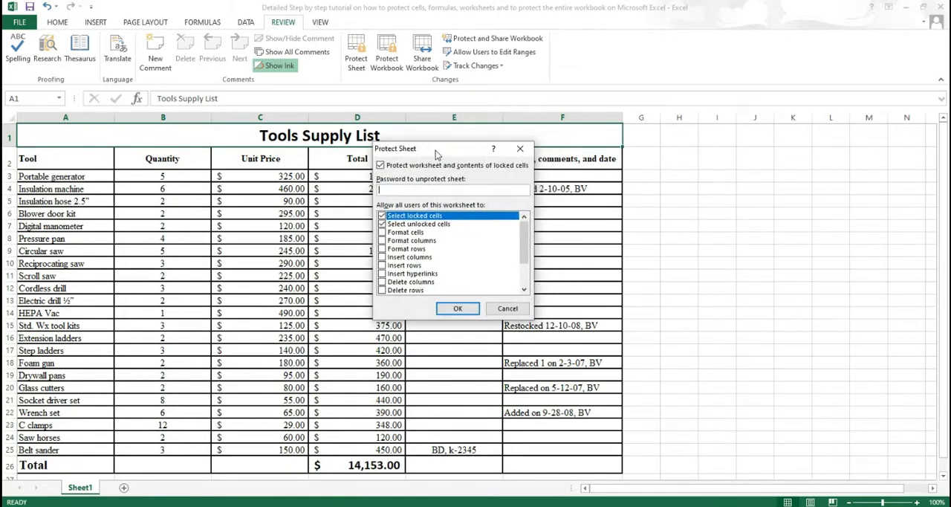
{"action": "mouse_move", "coordinate": [528, 226]}
{"action": "left_mouse_down"}
{"action": "mouse_move", "coordinate": [528, 257]}
{"action": "mouse_move", "coordinate": [528, 224]}
{"action": "left_mouse_up"}
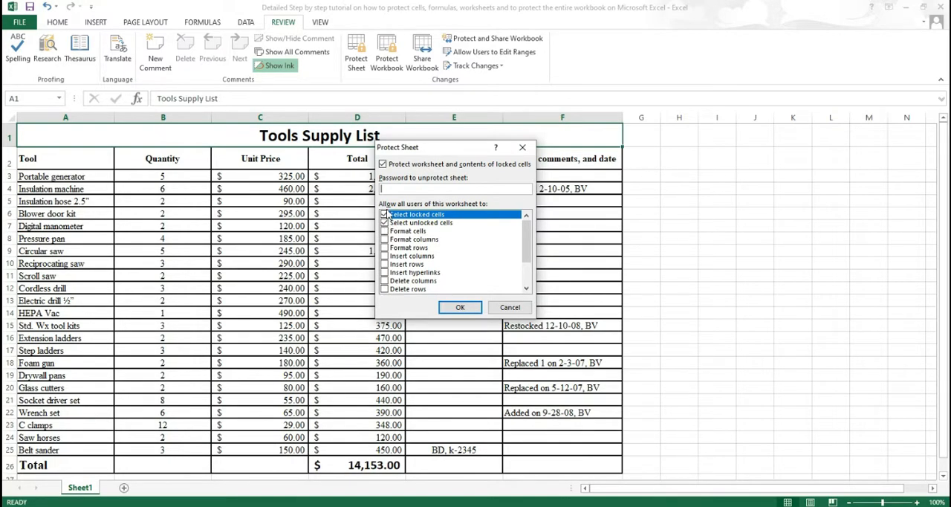
{"action": "left_click_drag", "start_coordinate": [526, 230], "coordinate": [527, 239]}
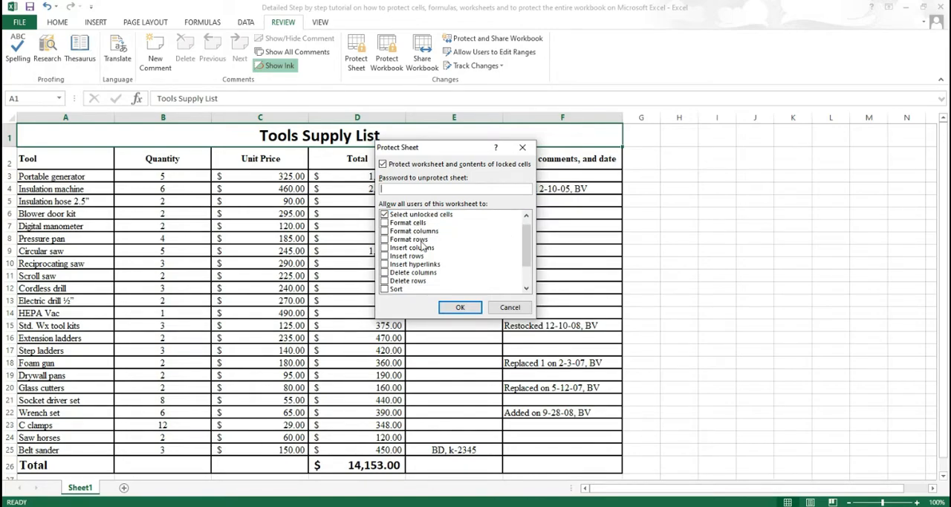
{"action": "left_click_drag", "start_coordinate": [527, 238], "coordinate": [528, 263]}
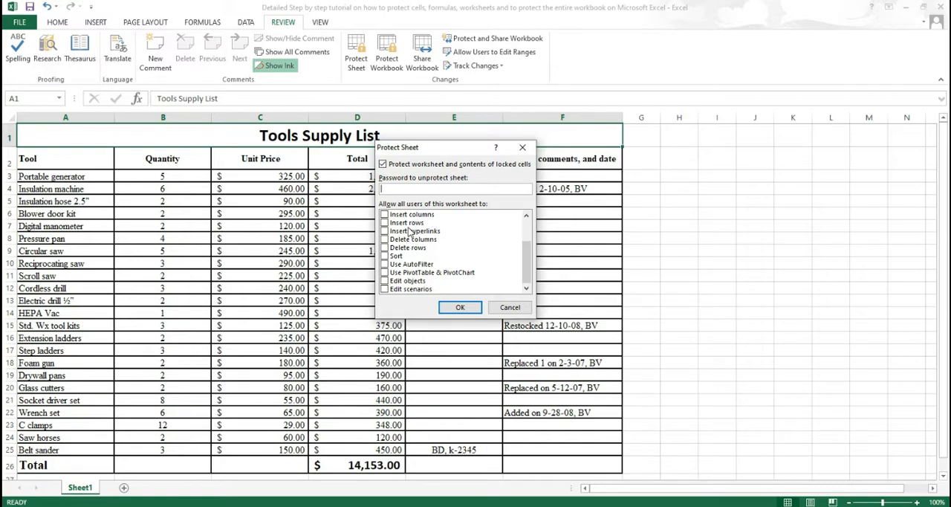
{"action": "left_click_drag", "start_coordinate": [532, 265], "coordinate": [529, 246]}
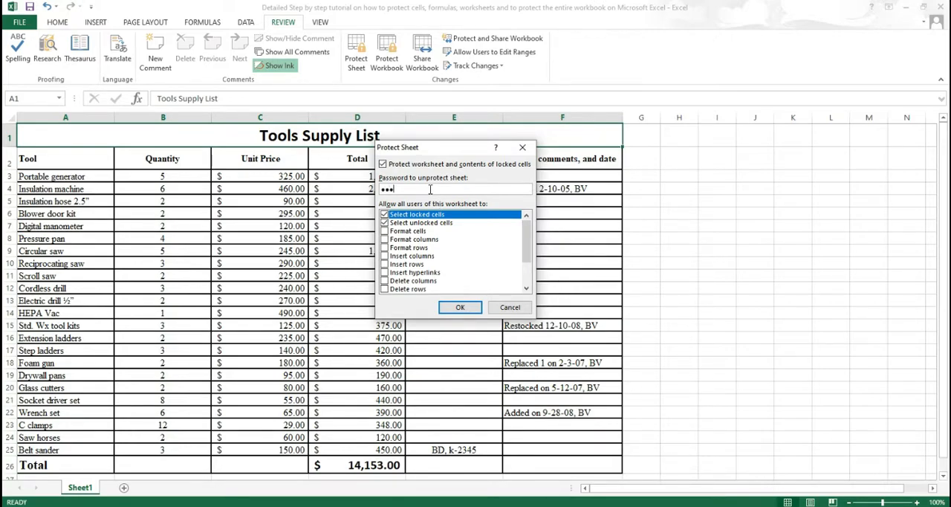
{"action": "left_click", "coordinate": [454, 308]}
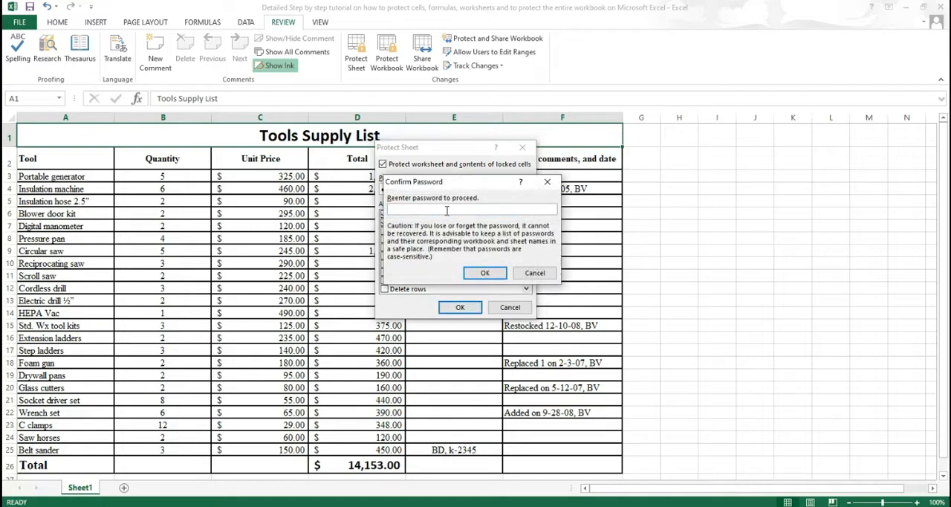
{"action": "type", "text": "123"}
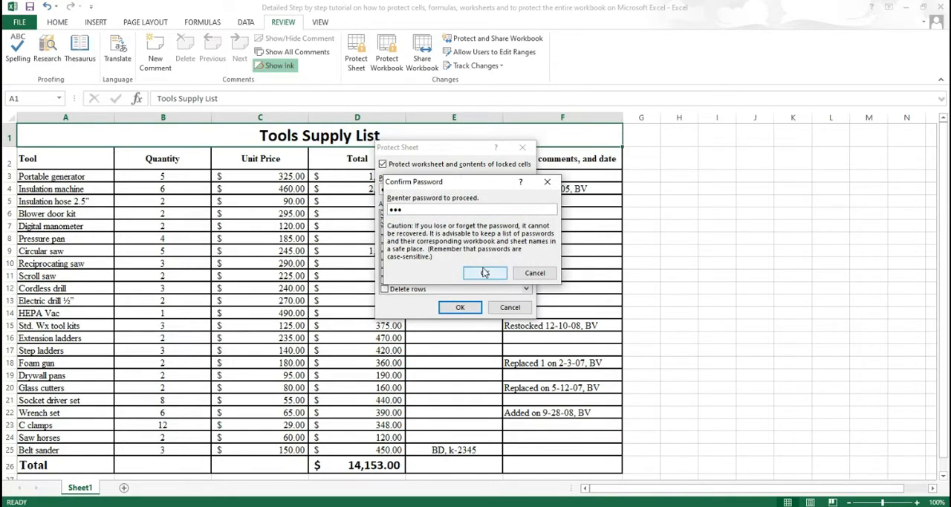
{"action": "left_click", "coordinate": [484, 272]}
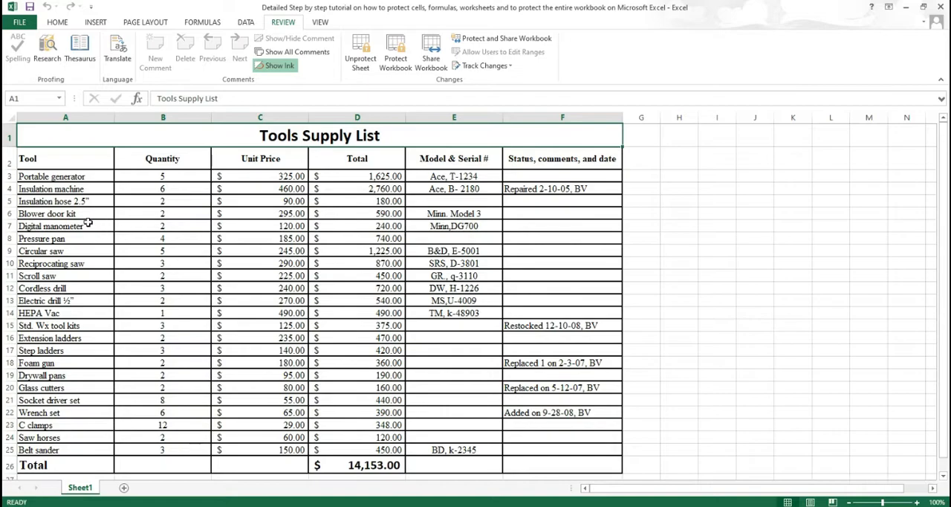
Step: Try to edit the locked Insulation hose 2.5” name in cell A5 of the protected sheet
{"action": "left_click", "coordinate": [82, 199]}
{"action": "key", "text": "ctrl+Down"}
{"action": "double_click", "coordinate": [67, 202]}
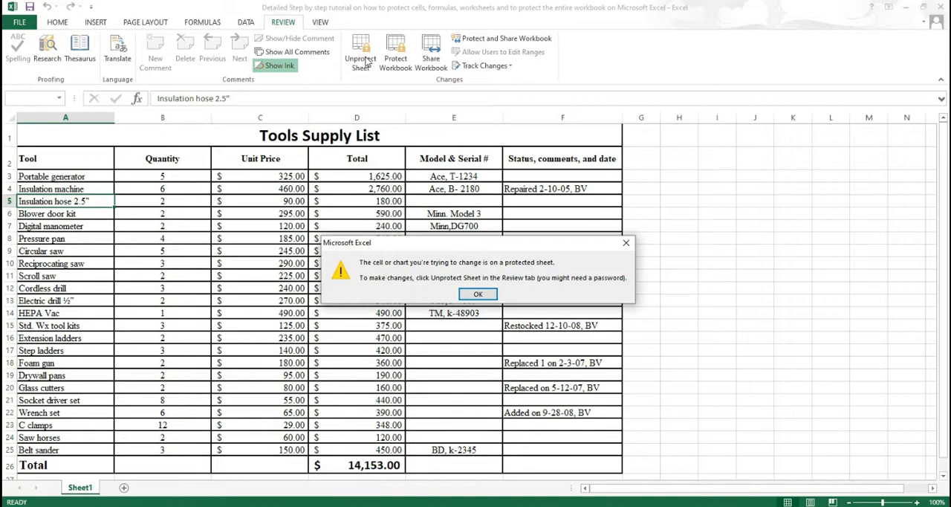
{"action": "key", "text": "Return"}
Step: Dismiss the protection warning and set the Insulation hose 2.5” quantity in cell B5 to 6
{"action": "left_click", "coordinate": [183, 203]}
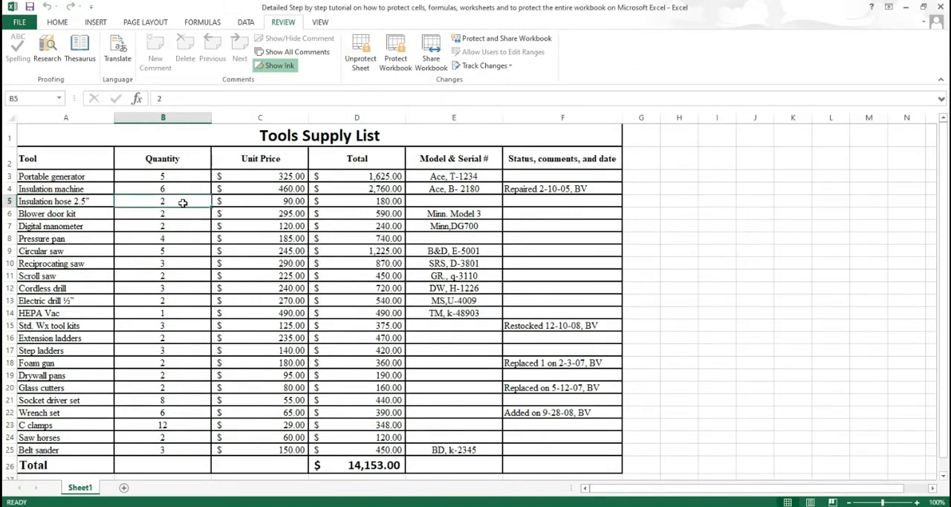
{"action": "double_click", "coordinate": [183, 203]}
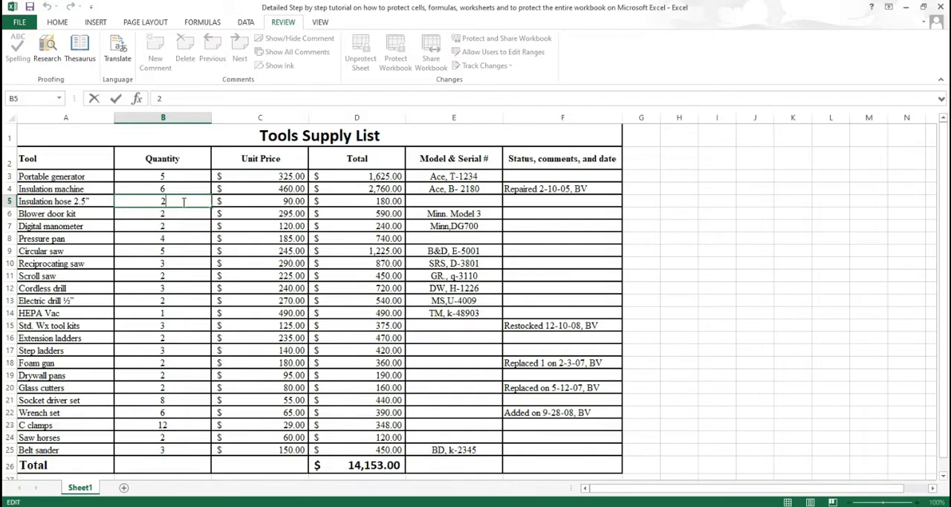
{"action": "key", "text": "BackSpace"}
{"action": "left_click", "coordinate": [191, 224]}
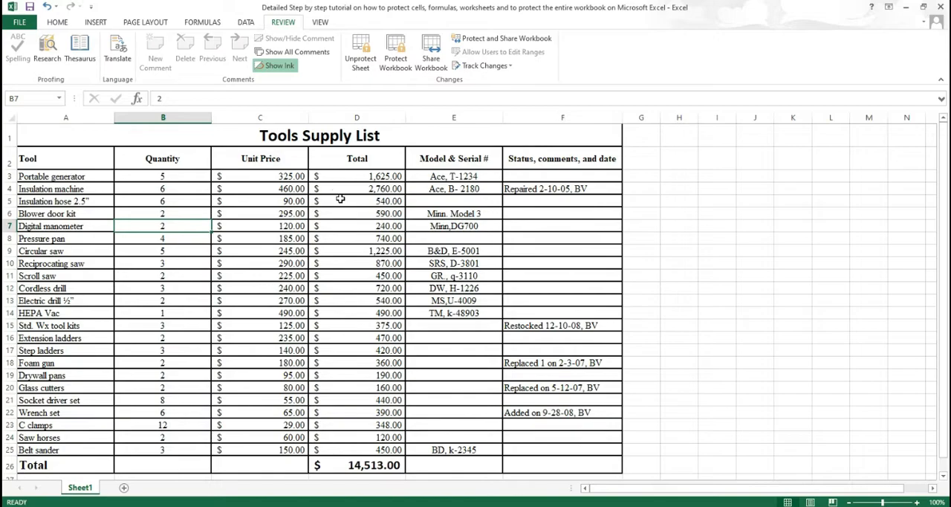
Step: Enter "nfgnfg" as the Pressure pan status comment in cell F8
{"action": "left_click", "coordinate": [563, 238]}
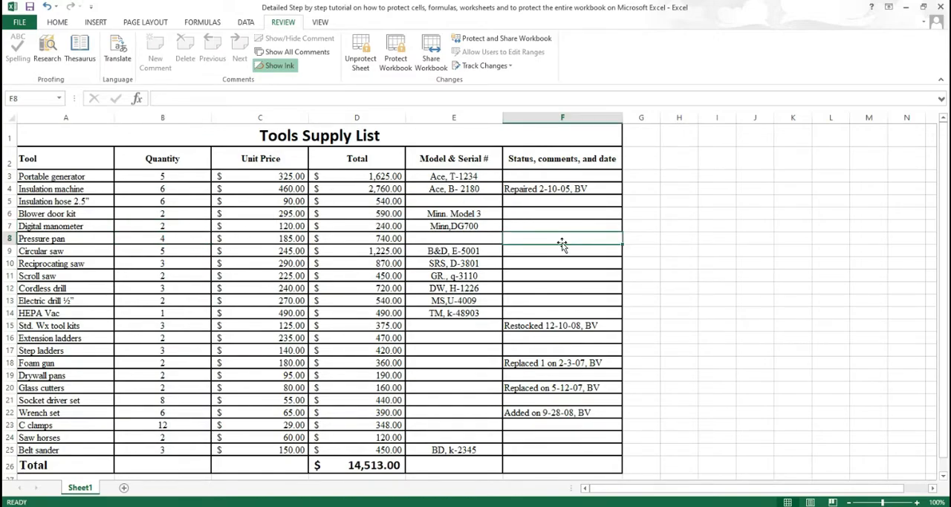
{"action": "type", "text": "nfgnfg"}
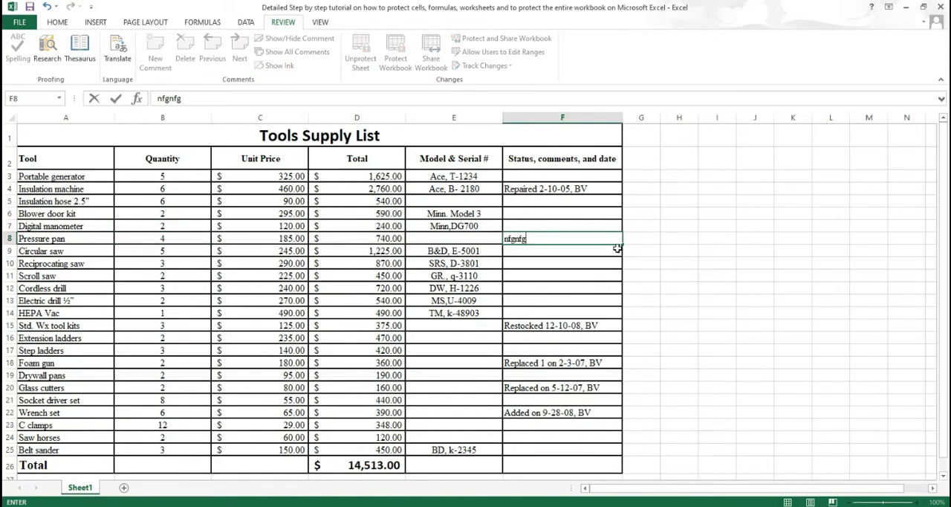
{"action": "key", "text": "Return"}
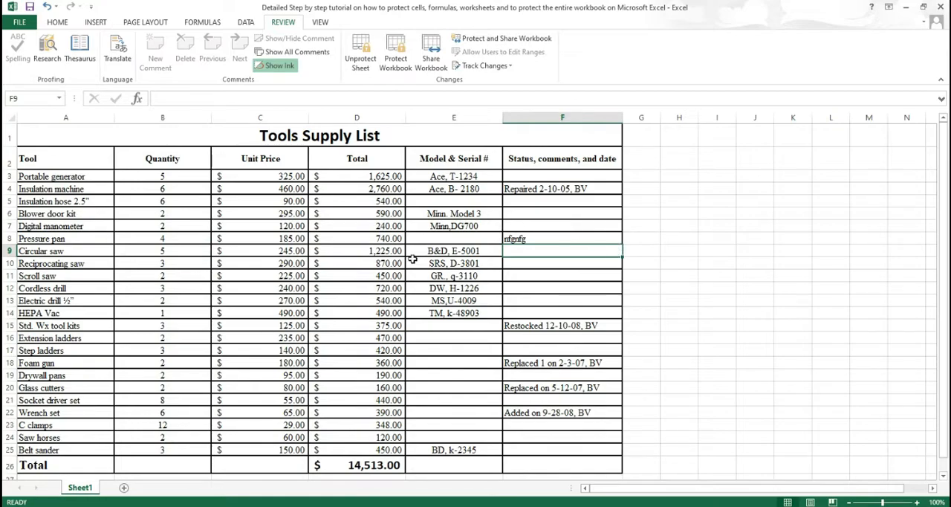
Step: Try to edit the Pressure pan's locked Total, Unit Price and Model & Serial # cells on the protected sheet, dismissing each warning
{"action": "double_click", "coordinate": [393, 239]}
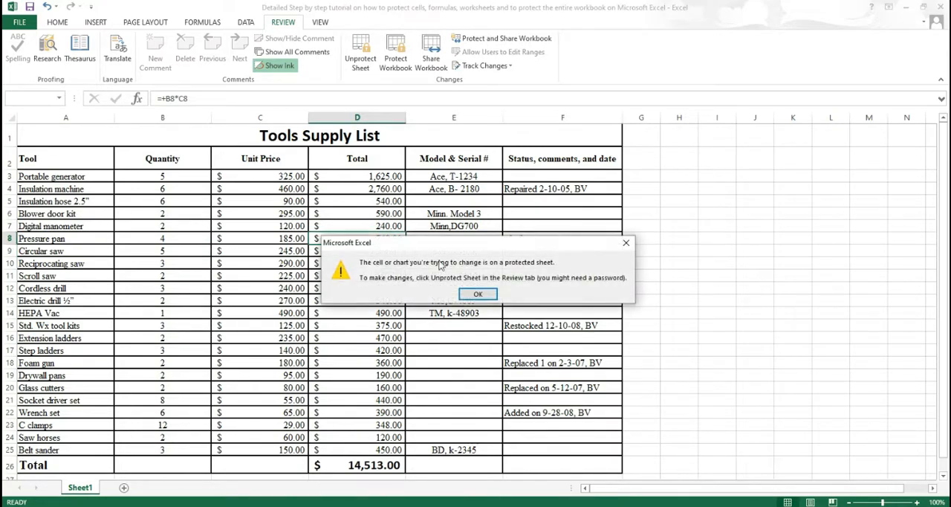
{"action": "left_click", "coordinate": [478, 294]}
{"action": "double_click", "coordinate": [292, 239]}
{"action": "left_click", "coordinate": [478, 294]}
{"action": "double_click", "coordinate": [451, 241]}
{"action": "left_click", "coordinate": [479, 294]}
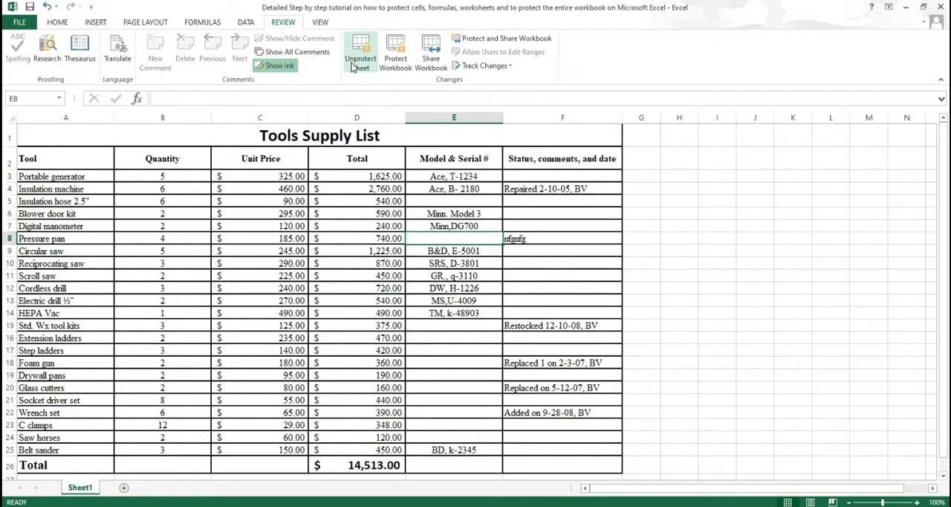
Step: Unprotect the Tools Supply List sheet by entering the sheet password
{"action": "left_click", "coordinate": [562, 254]}
{"action": "left_click", "coordinate": [360, 59]}
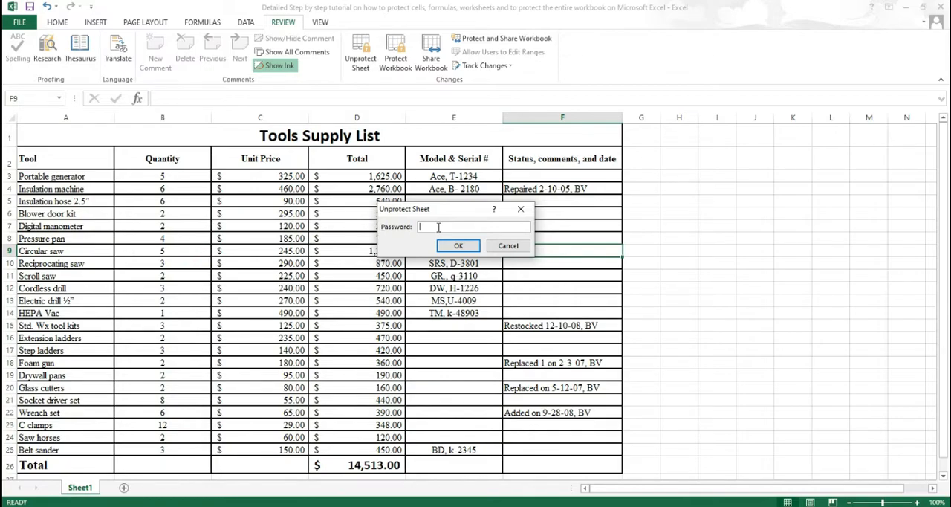
{"action": "type", "text": "••"}
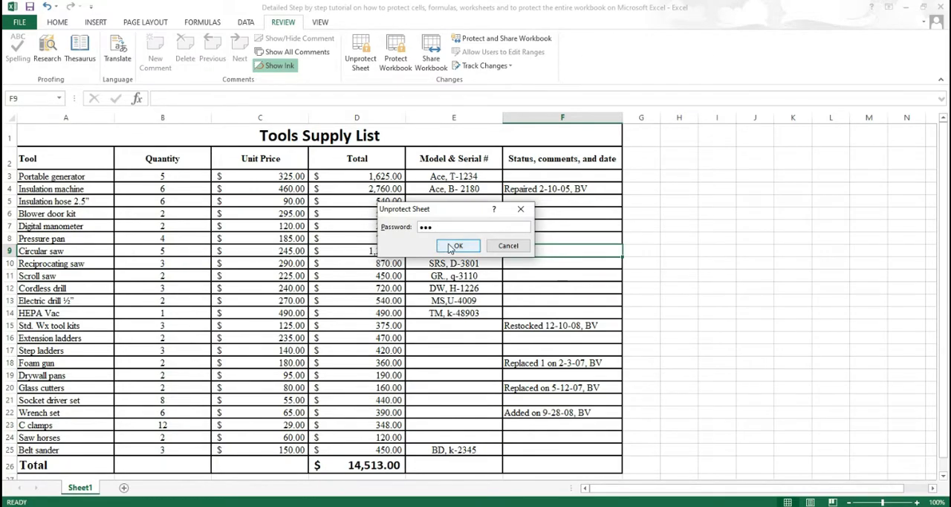
{"action": "left_click", "coordinate": [456, 246]}
Step: Test whether the Total cell D5 and Unit Price cell C6 open for editing on the unprotected sheet, leaving their contents as they are
{"action": "left_click", "coordinate": [385, 201]}
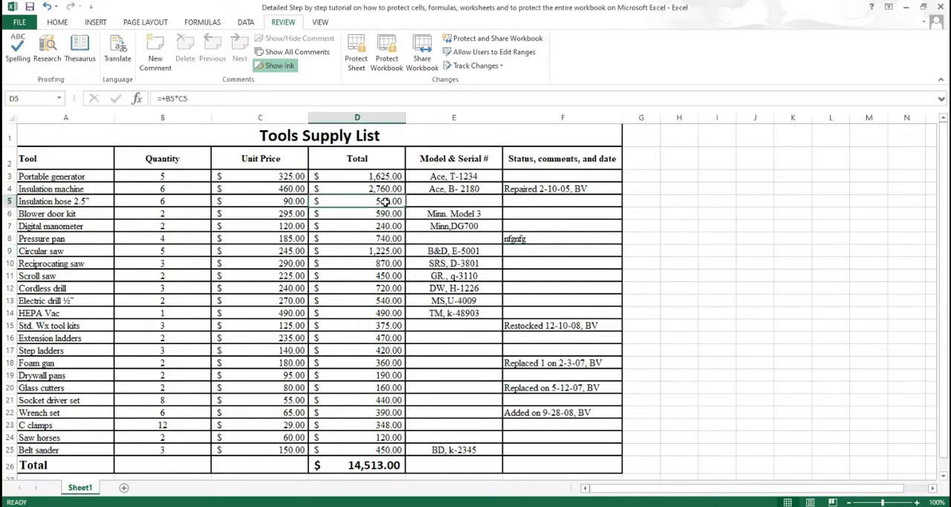
{"action": "double_click", "coordinate": [385, 202]}
{"action": "key", "text": "Escape"}
{"action": "double_click", "coordinate": [296, 214]}
{"action": "key", "text": "Escape"}
{"action": "left_click", "coordinate": [437, 214]}
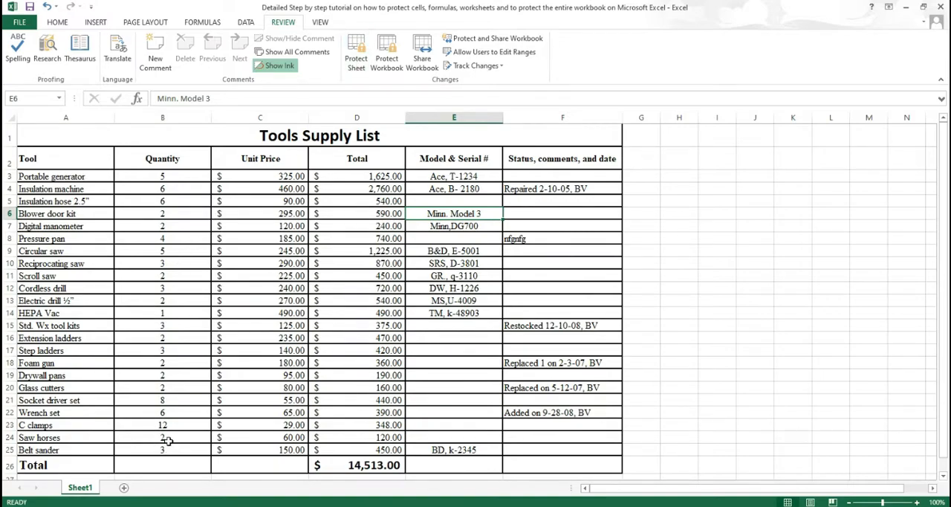
Step: Examine the permissions offered when protecting Sheet1, and close the protection settings without applying them
{"action": "right_click", "coordinate": [90, 491]}
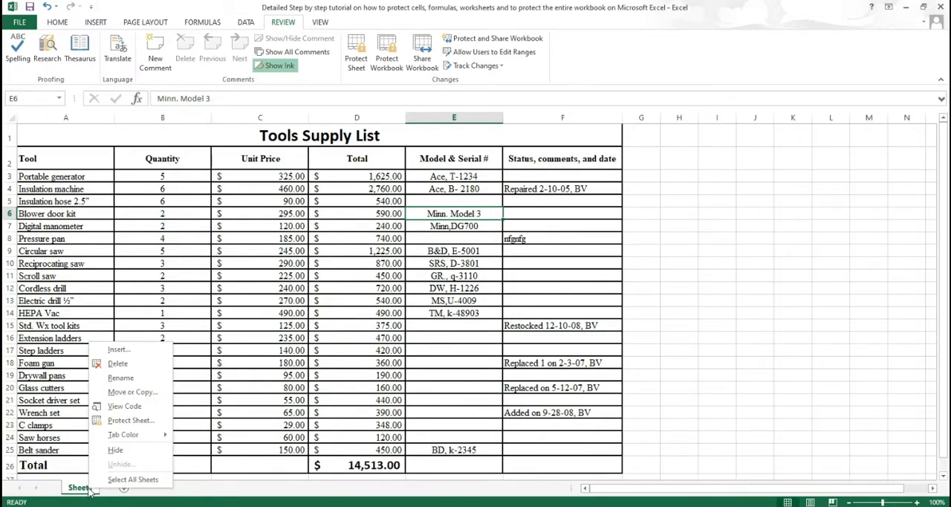
{"action": "left_click", "coordinate": [131, 421]}
{"action": "left_click_drag", "start_coordinate": [156, 325], "coordinate": [442, 175]}
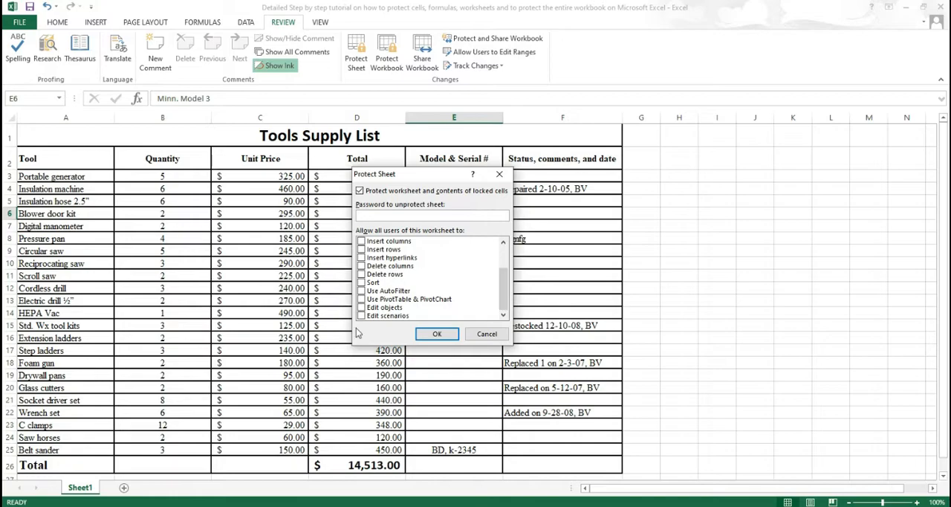
{"action": "left_click_drag", "start_coordinate": [509, 290], "coordinate": [508, 271]}
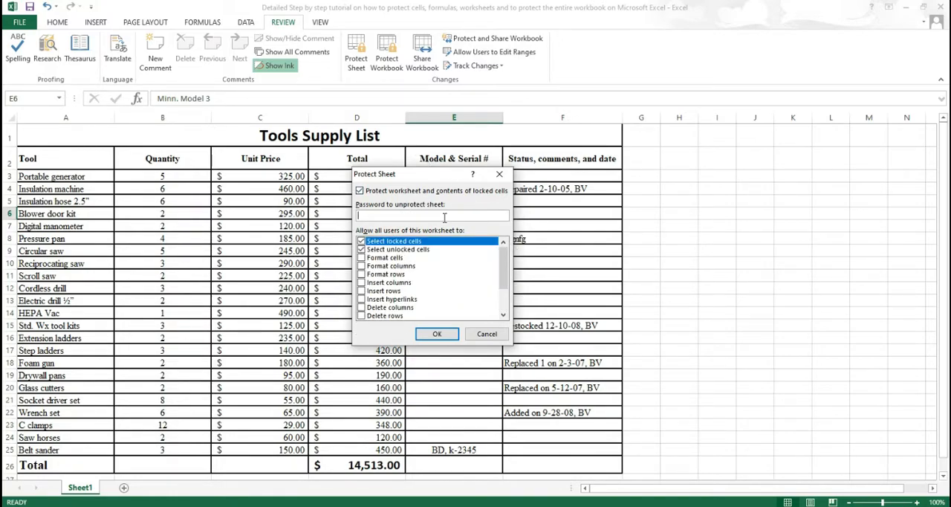
{"action": "left_click", "coordinate": [486, 335]}
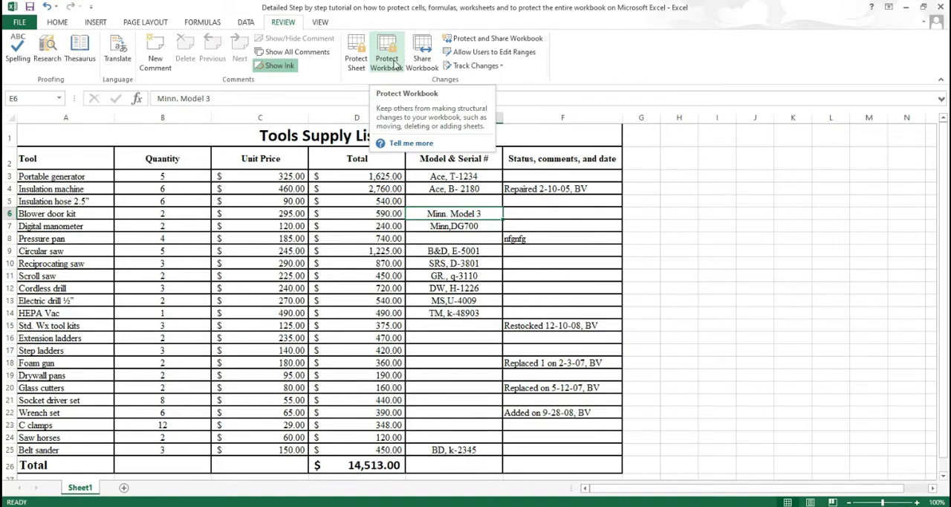
{"action": "left_click", "coordinate": [356, 58]}
{"action": "key", "text": "Escape"}
Step: Protect the workbook's structure with a password, entering and confirming it
{"action": "left_click", "coordinate": [393, 67]}
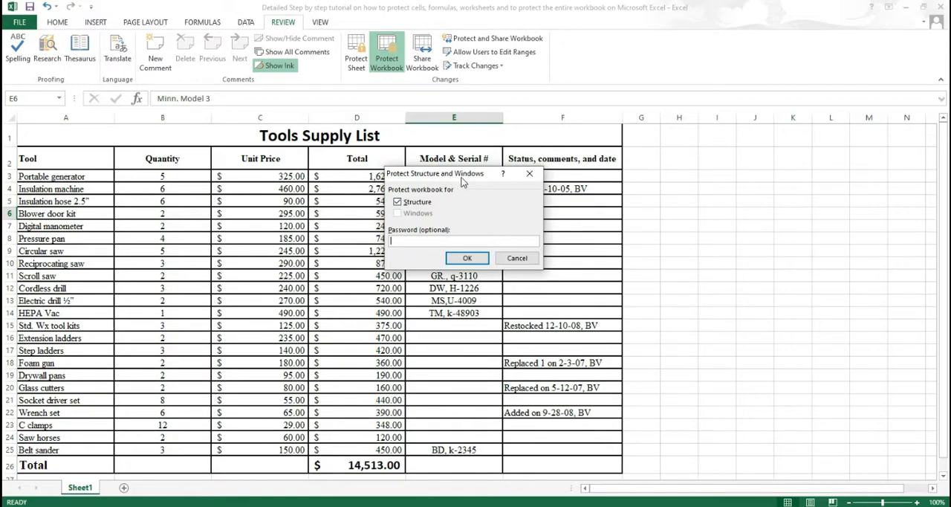
{"action": "left_click_drag", "start_coordinate": [465, 182], "coordinate": [459, 183]}
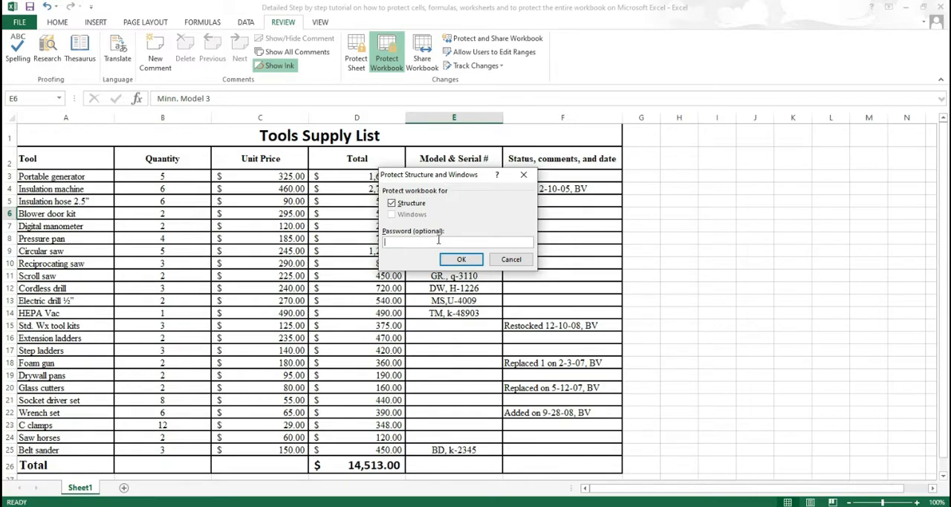
{"action": "type", "text": "123"}
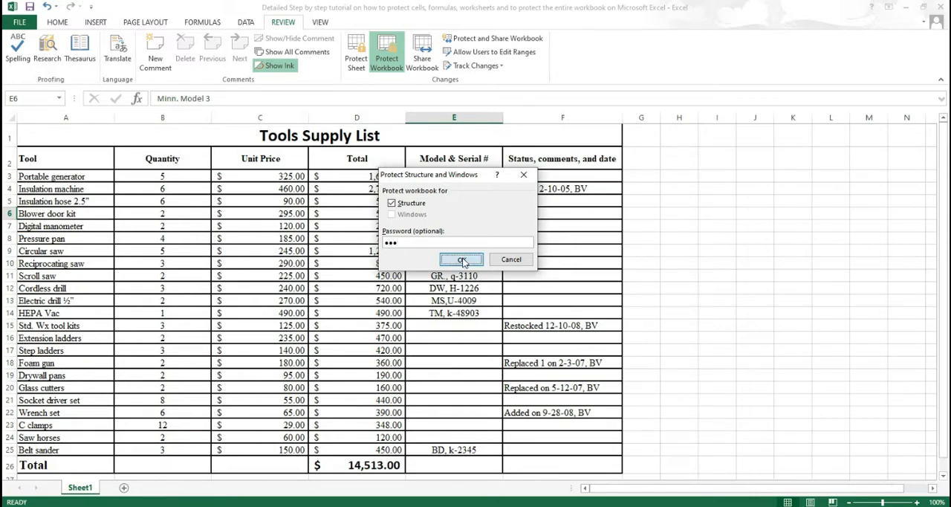
{"action": "left_click", "coordinate": [463, 260]}
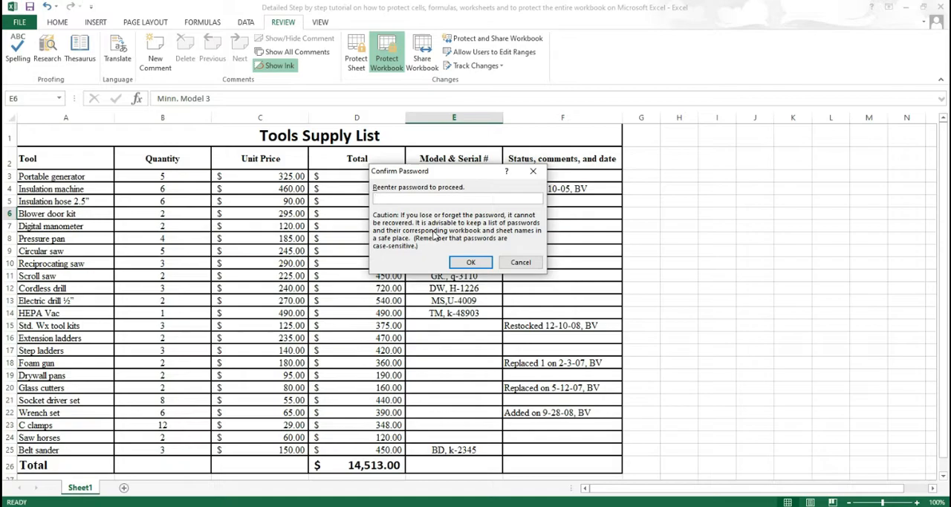
{"action": "type", "text": "123"}
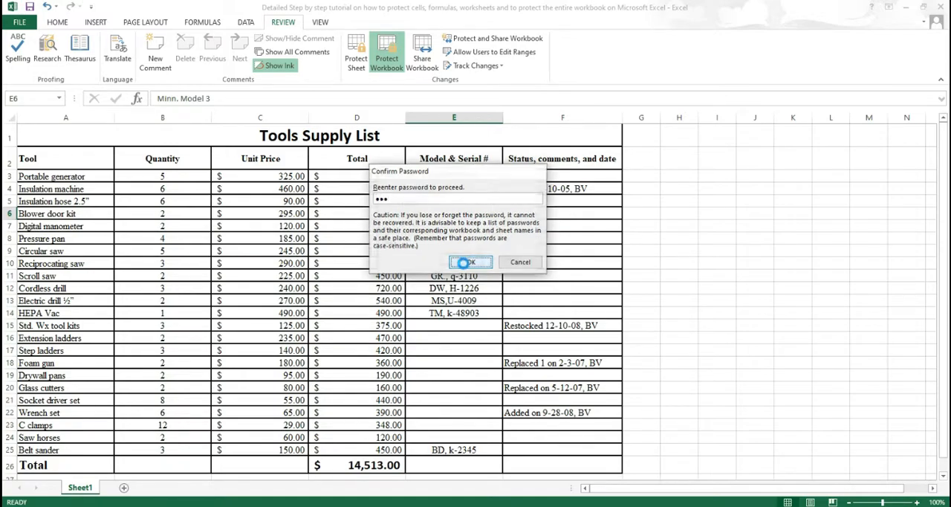
{"action": "left_click", "coordinate": [470, 262]}
Step: Test whether cells I10, E8 and C7 open for editing under workbook protection, and check Sheet1's available sheet commands
{"action": "double_click", "coordinate": [726, 264]}
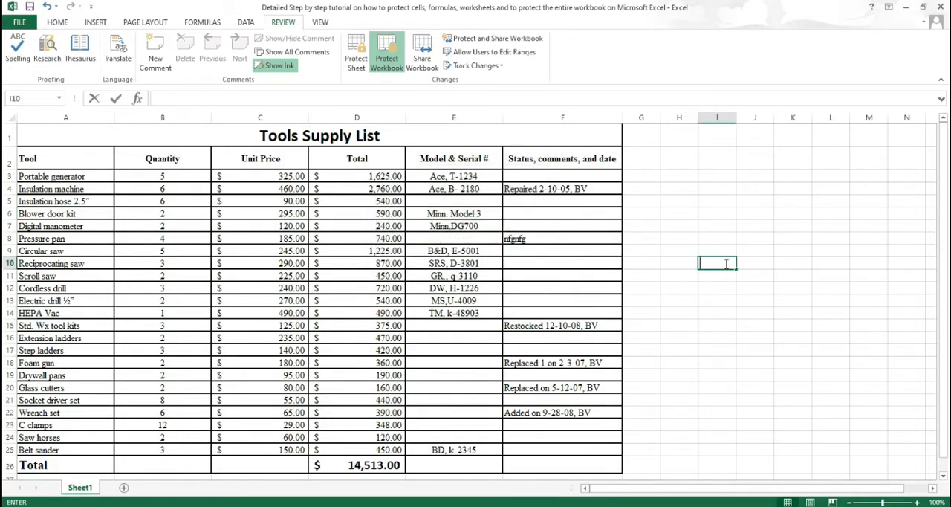
{"action": "left_click", "coordinate": [461, 254]}
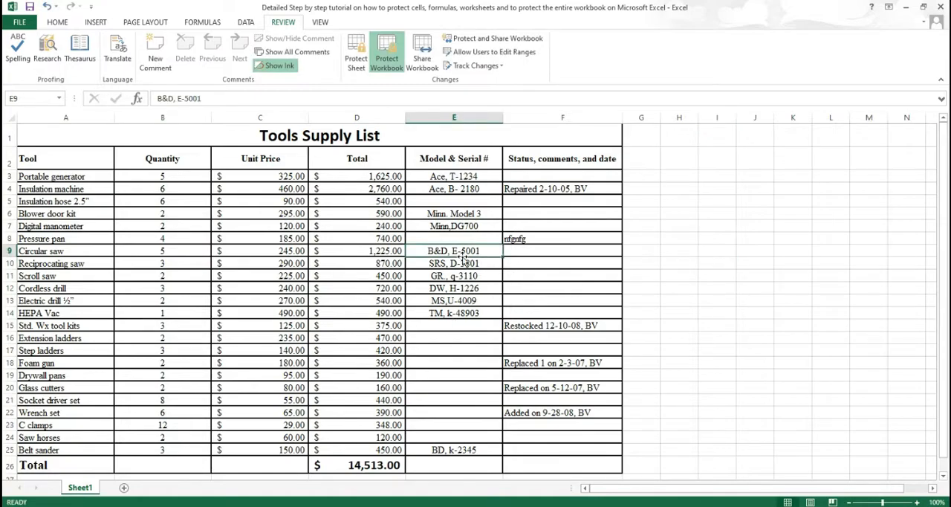
{"action": "left_click", "coordinate": [667, 253]}
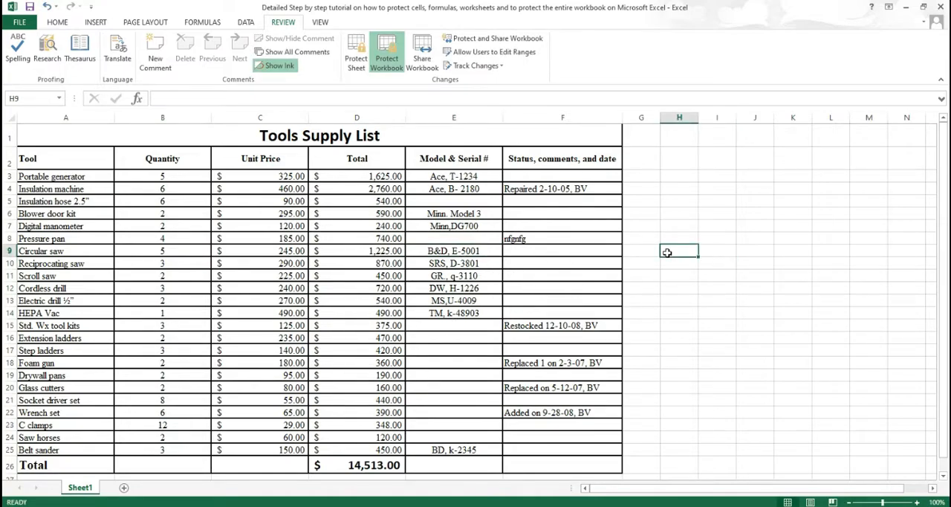
{"action": "right_click", "coordinate": [80, 488]}
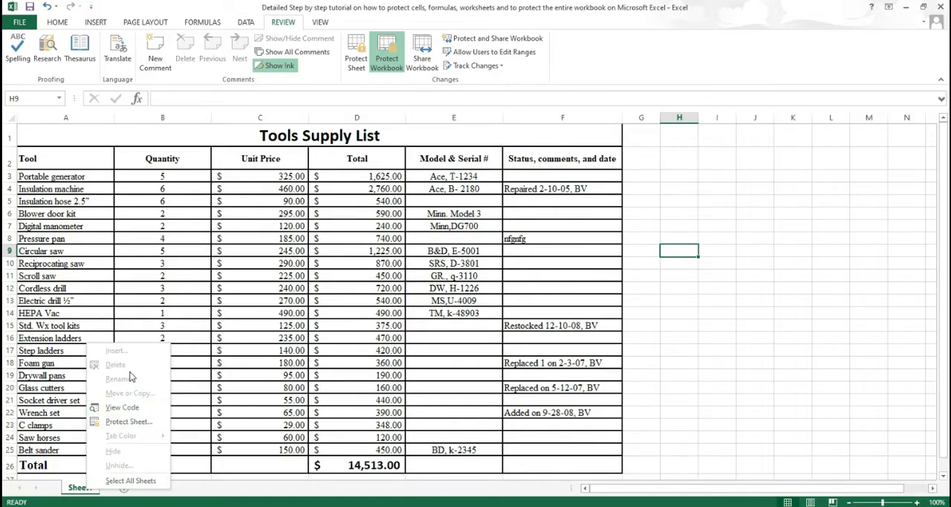
{"action": "left_click", "coordinate": [665, 214]}
{"action": "double_click", "coordinate": [436, 237]}
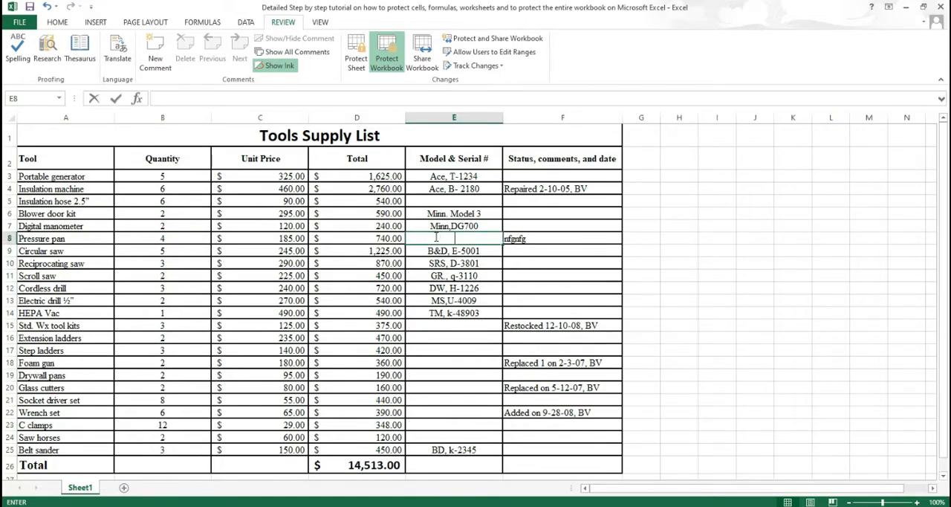
{"action": "double_click", "coordinate": [303, 227]}
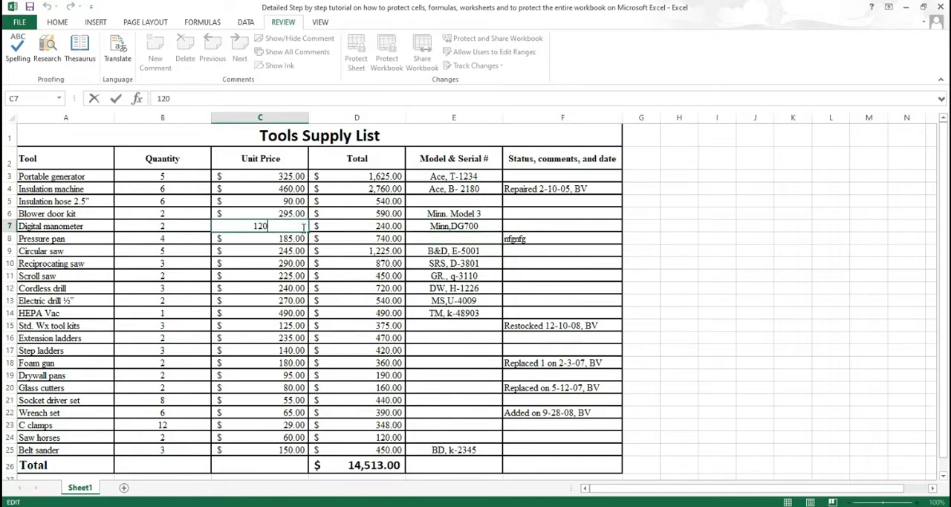
{"action": "left_click", "coordinate": [721, 212]}
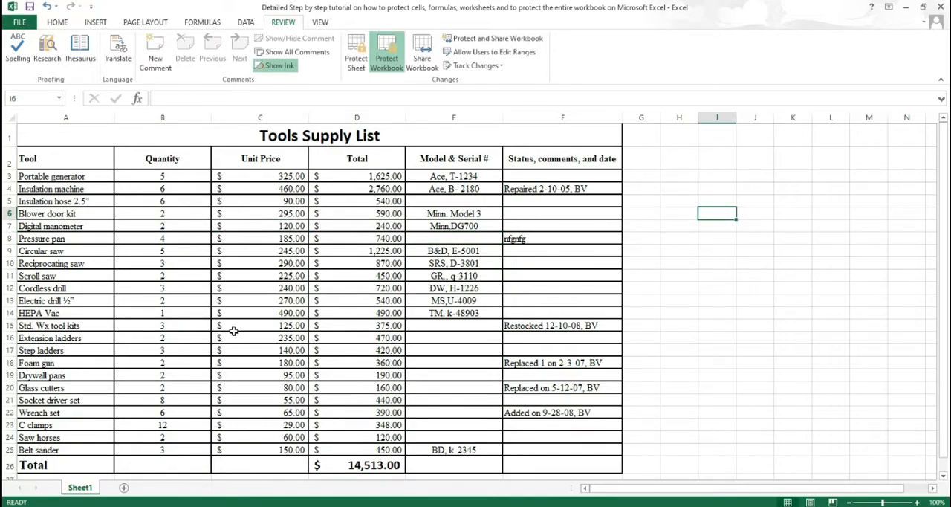
Step: Examine whether inserting, deleting, renaming, moving or hiding sheets is available while the workbook structure is protected
{"action": "right_click", "coordinate": [85, 490]}
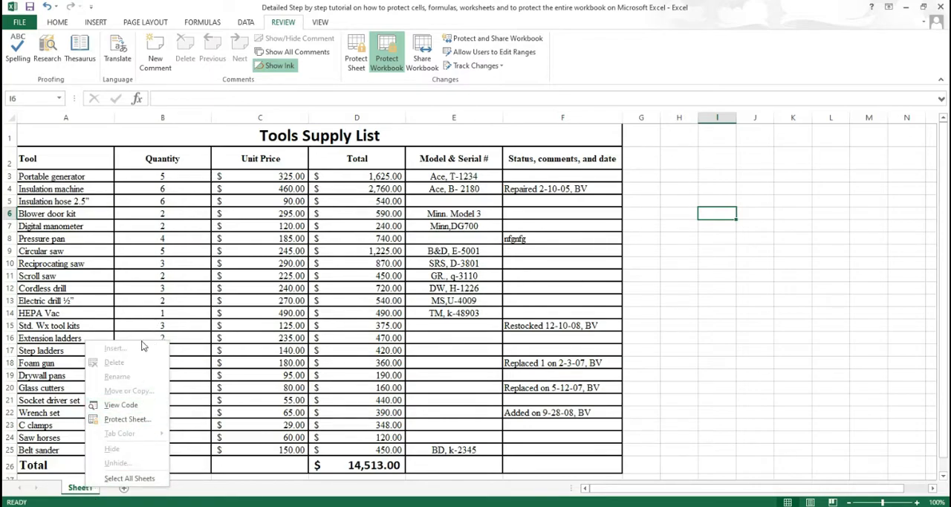
{"action": "left_click", "coordinate": [127, 501]}
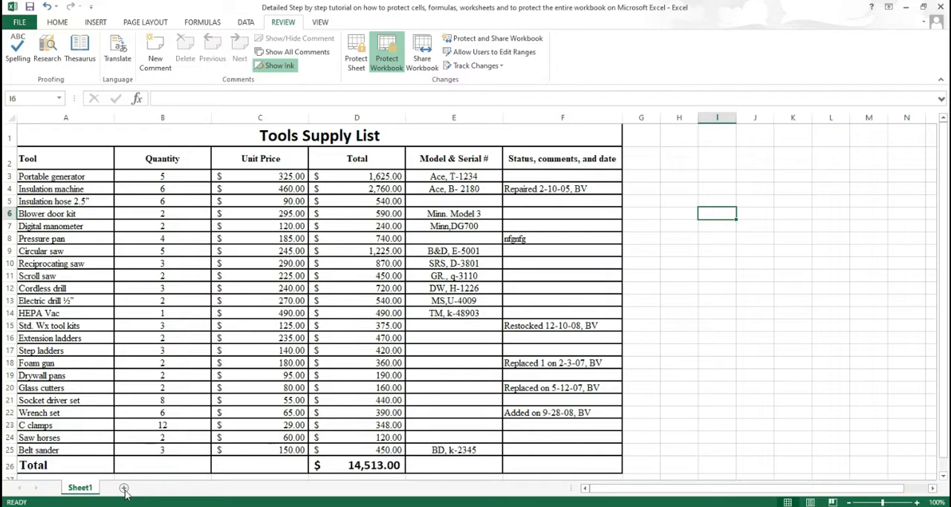
{"action": "right_click", "coordinate": [88, 494]}
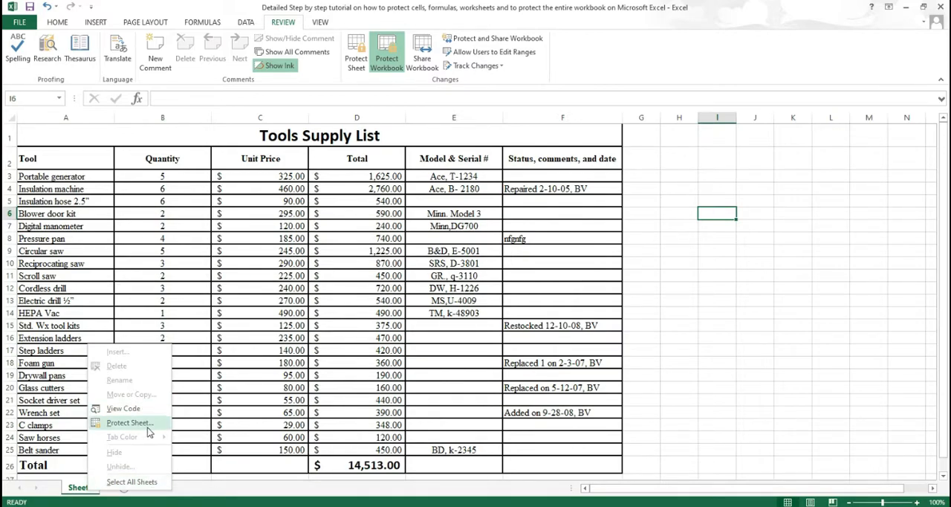
{"action": "left_click", "coordinate": [680, 239]}
Step: Remove the workbook structure protection by entering the workbook password
{"action": "left_click", "coordinate": [387, 53]}
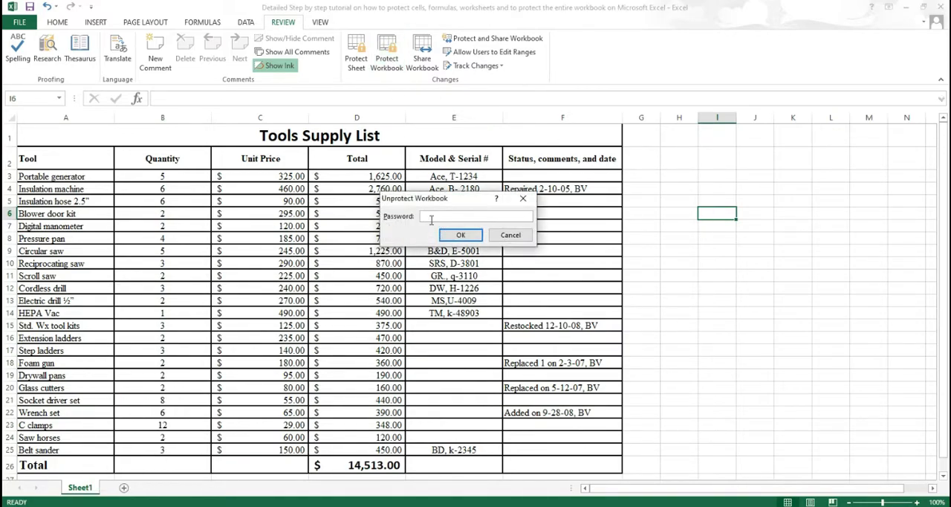
{"action": "type", "text": "123"}
{"action": "left_click", "coordinate": [461, 235]}
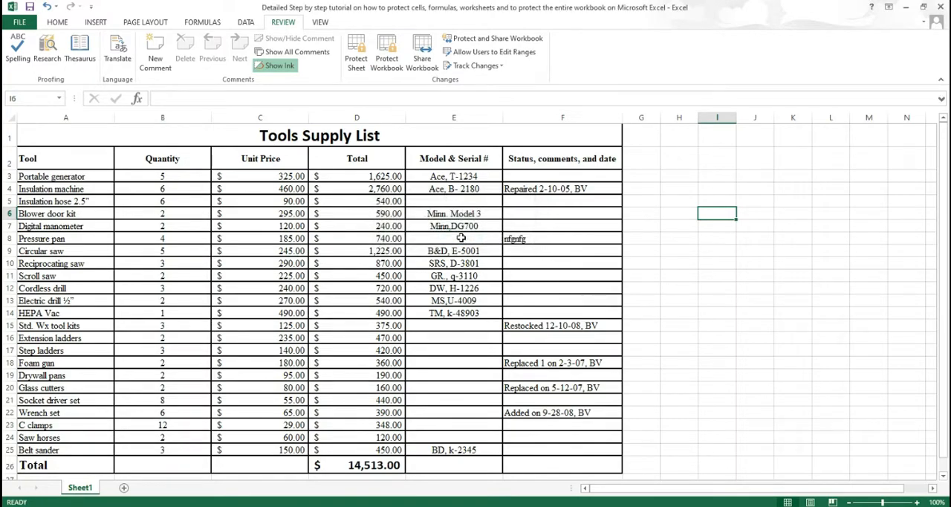
Step: Add a new worksheet to the unprotected workbook and return to Sheet1
{"action": "left_click", "coordinate": [123, 488]}
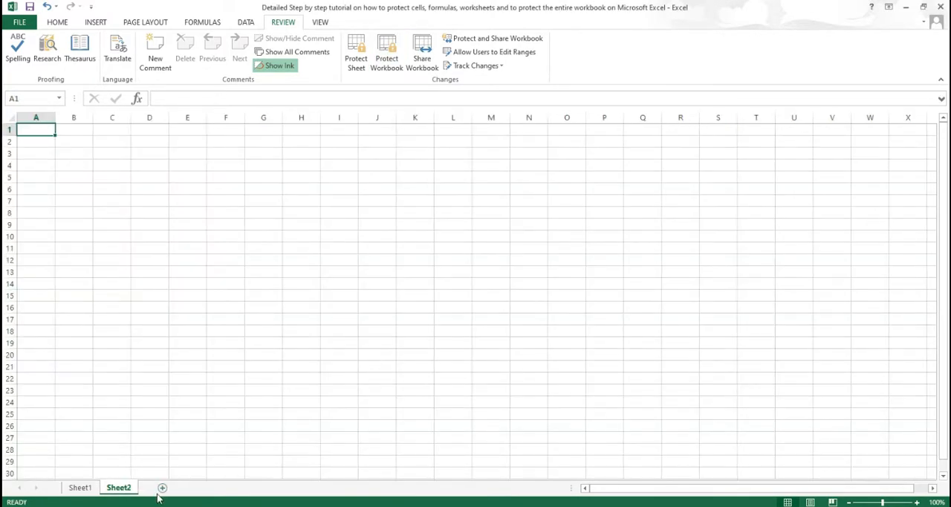
{"action": "left_click", "coordinate": [88, 488]}
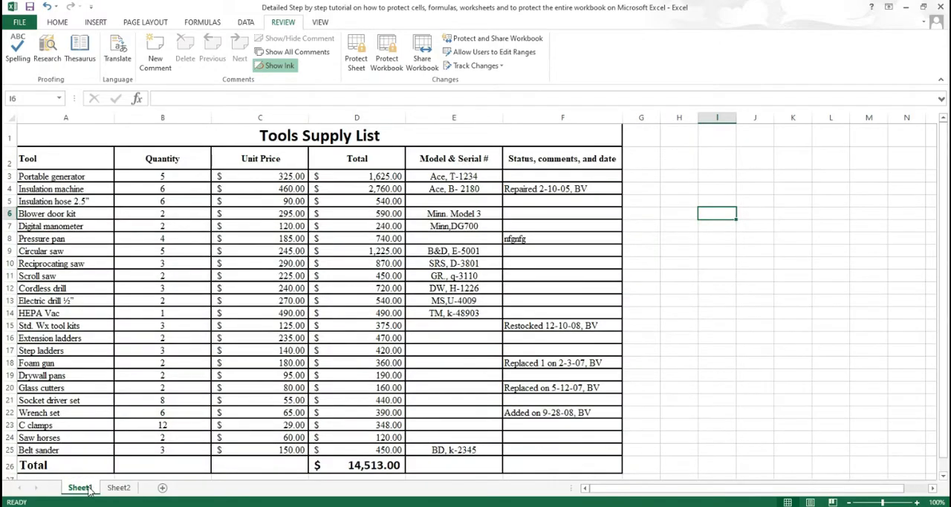
Step: Check which sheet commands Sheet1 offers without structure protection, and review the workbook's available protection options
{"action": "right_click", "coordinate": [89, 490]}
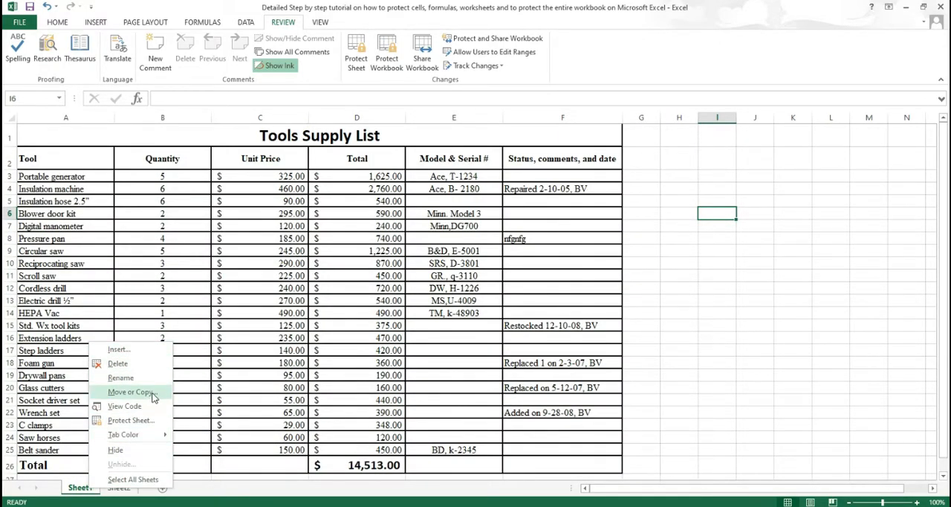
{"action": "left_click", "coordinate": [564, 220]}
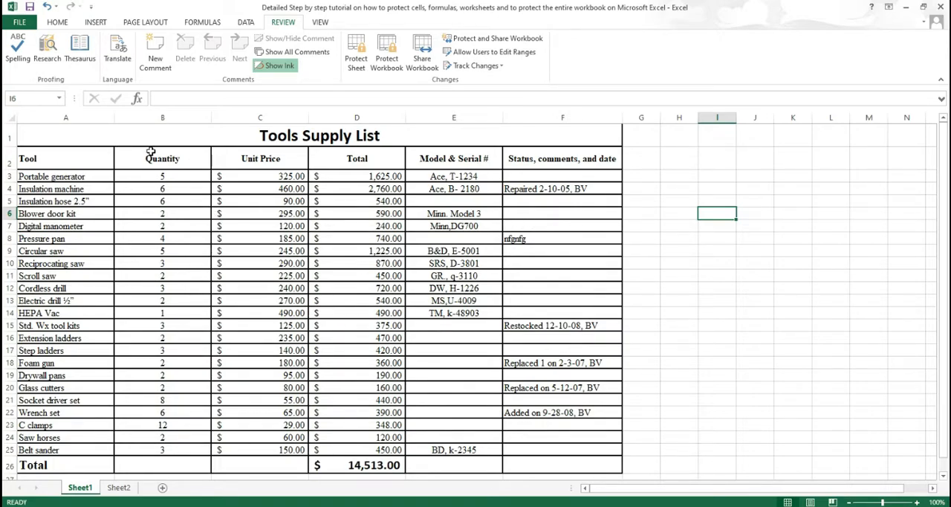
{"action": "left_click", "coordinate": [20, 22]}
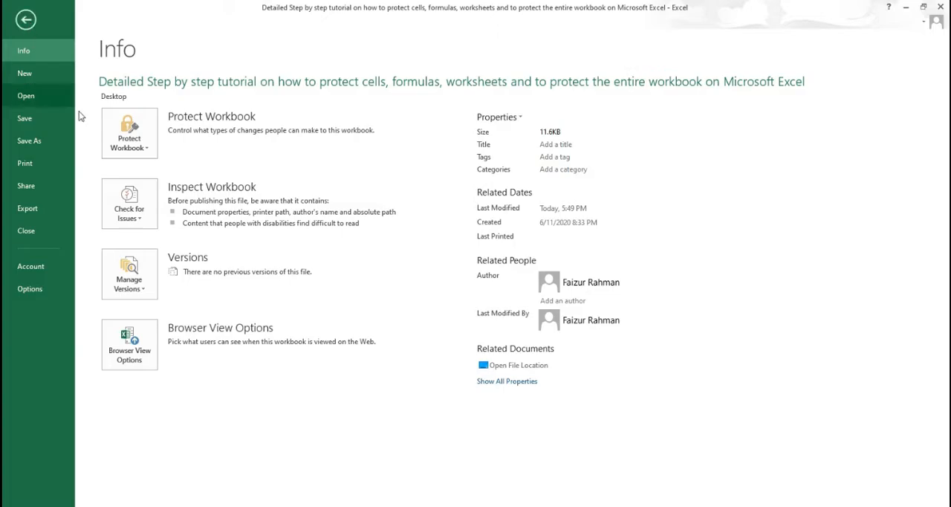
{"action": "left_click", "coordinate": [149, 150]}
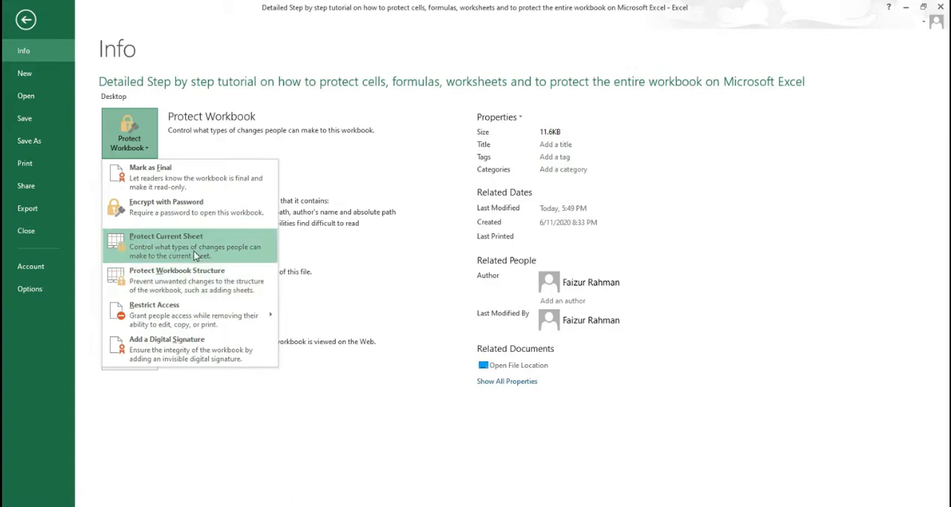
{"action": "left_click", "coordinate": [16, 21]}
{"action": "left_click", "coordinate": [24, 20]}
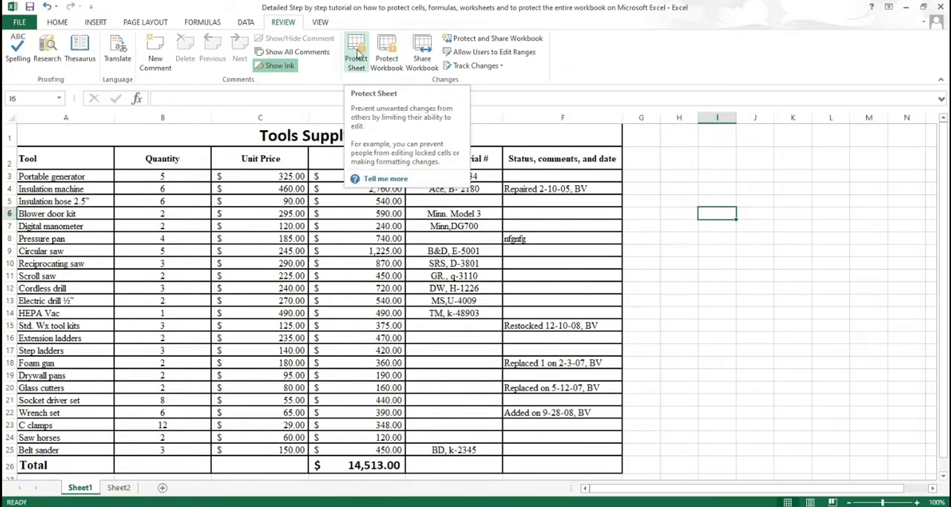
Step: Encrypt the workbook with a password required for opening, and close it with the changes saved
{"action": "left_click", "coordinate": [19, 22]}
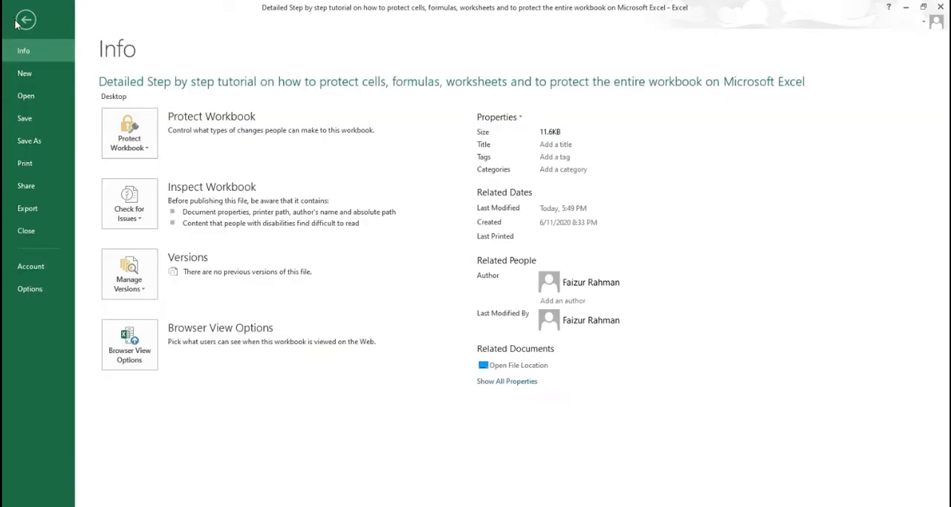
{"action": "left_click", "coordinate": [138, 146]}
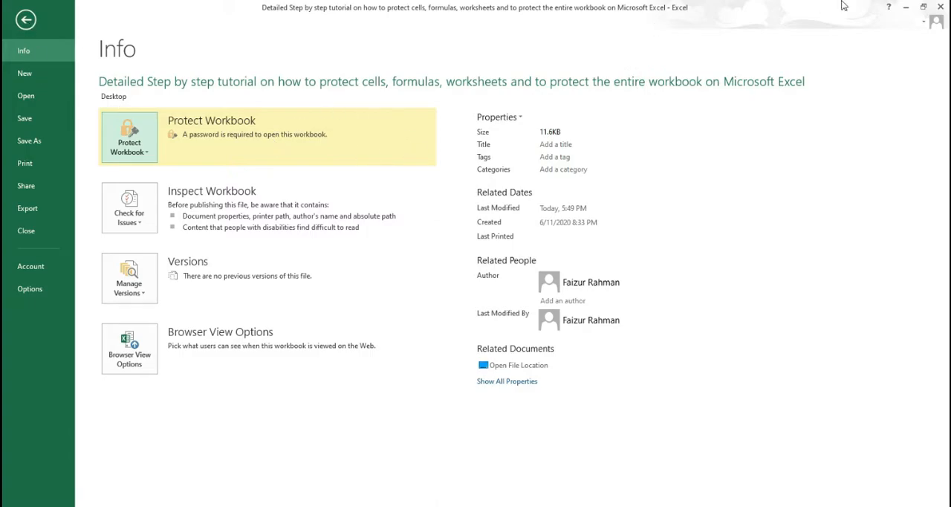
{"action": "left_click", "coordinate": [941, 6]}
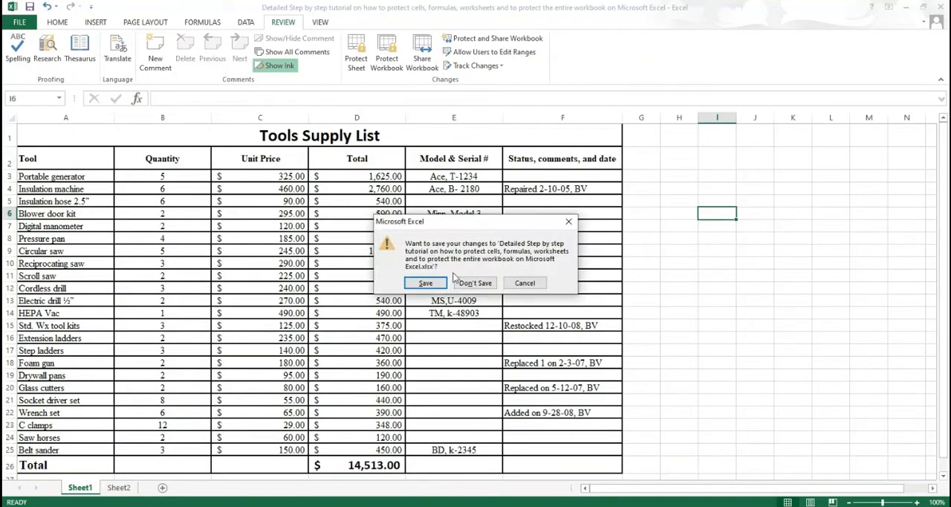
{"action": "left_click", "coordinate": [427, 283]}
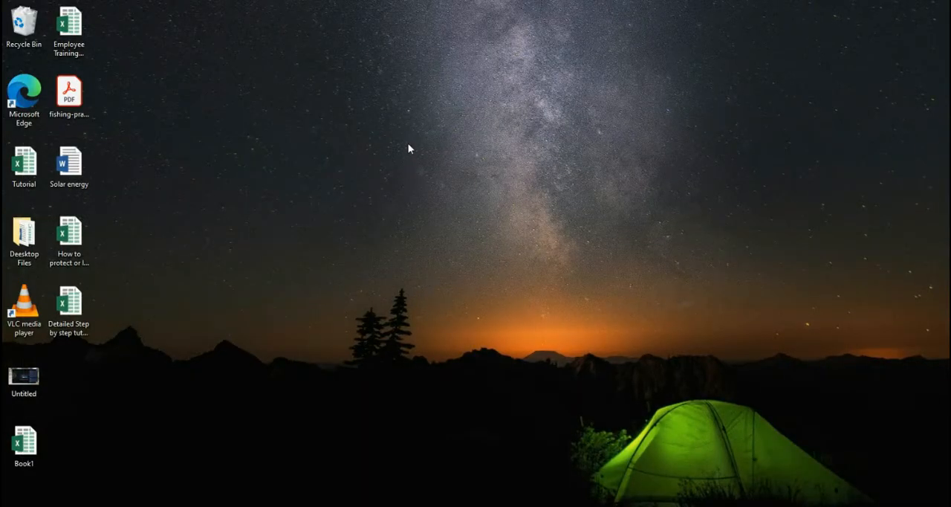
Step: Refresh the desktop and reopen the encrypted Detailed Step by step tutorial workbook by entering its opening password
{"action": "right_click", "coordinate": [408, 149]}
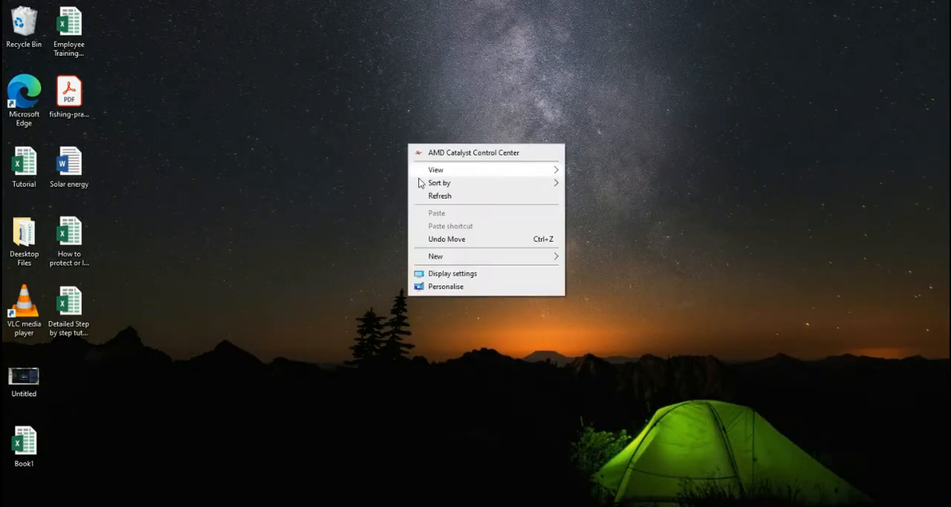
{"action": "left_click", "coordinate": [435, 199]}
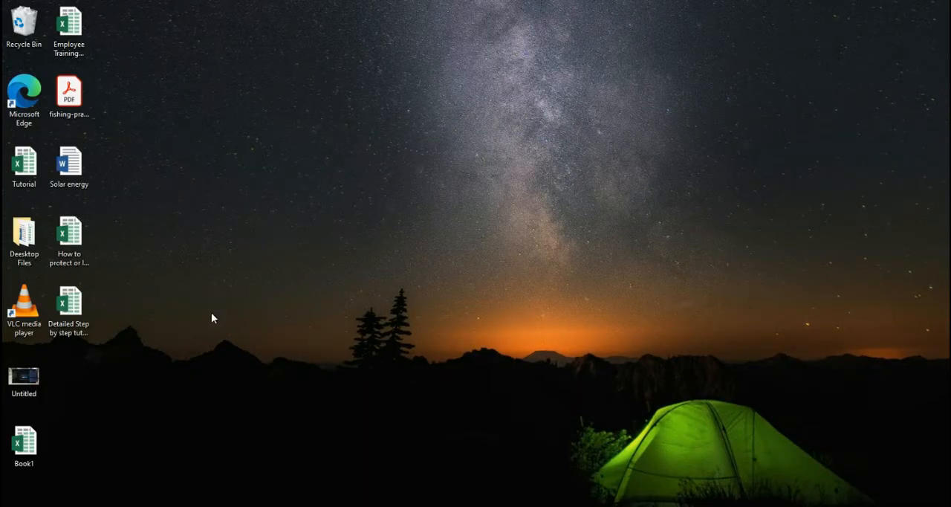
{"action": "left_click", "coordinate": [66, 310]}
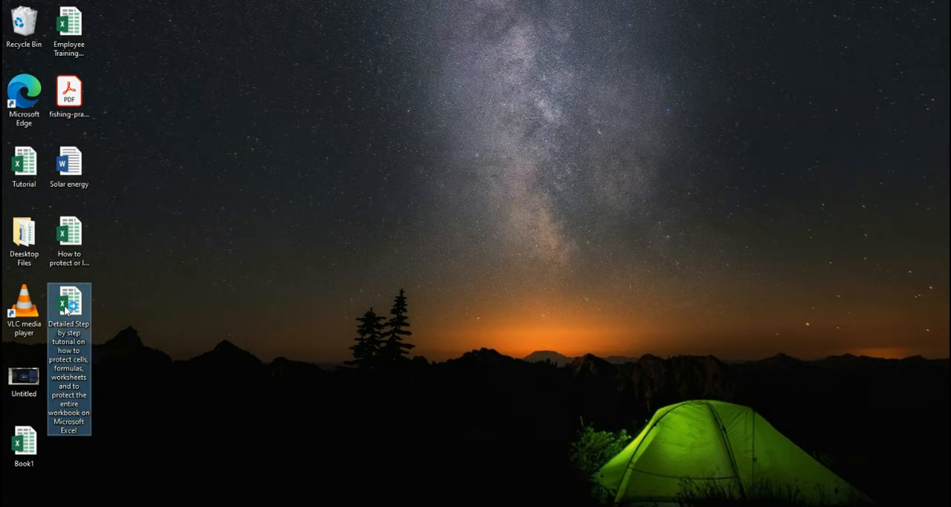
{"action": "double_click", "coordinate": [66, 310]}
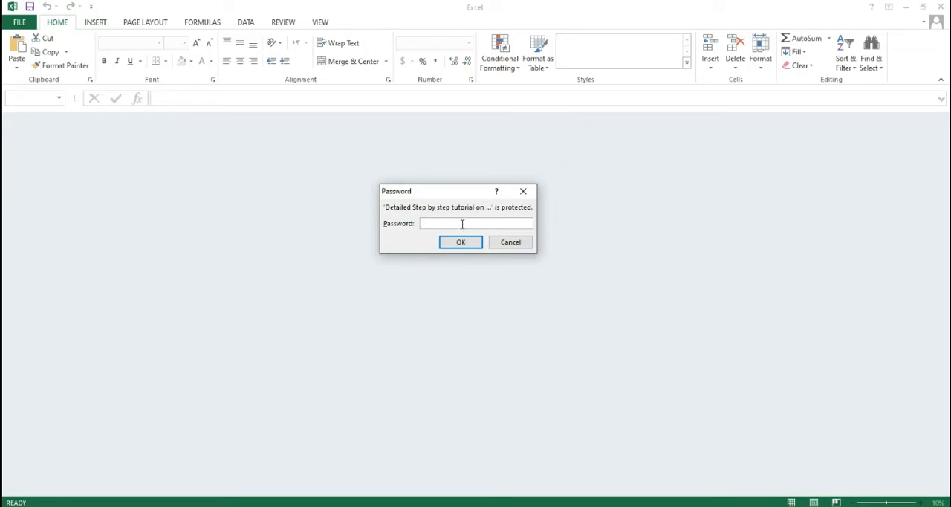
{"action": "type", "text": "123"}
{"action": "left_click", "coordinate": [460, 243]}
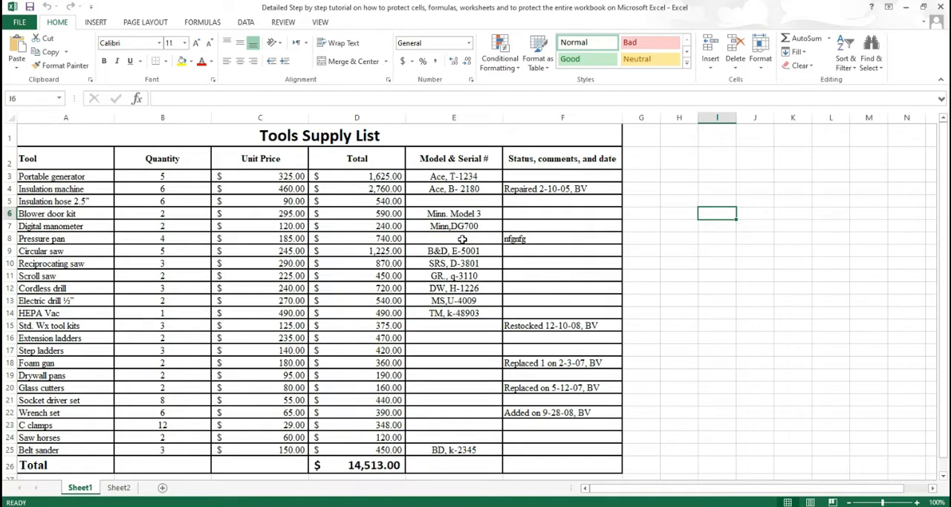
Step: Remove the workbook's encryption by clearing its password in the Encrypt with Password settings, and return to the worksheet
{"action": "left_click", "coordinate": [22, 22]}
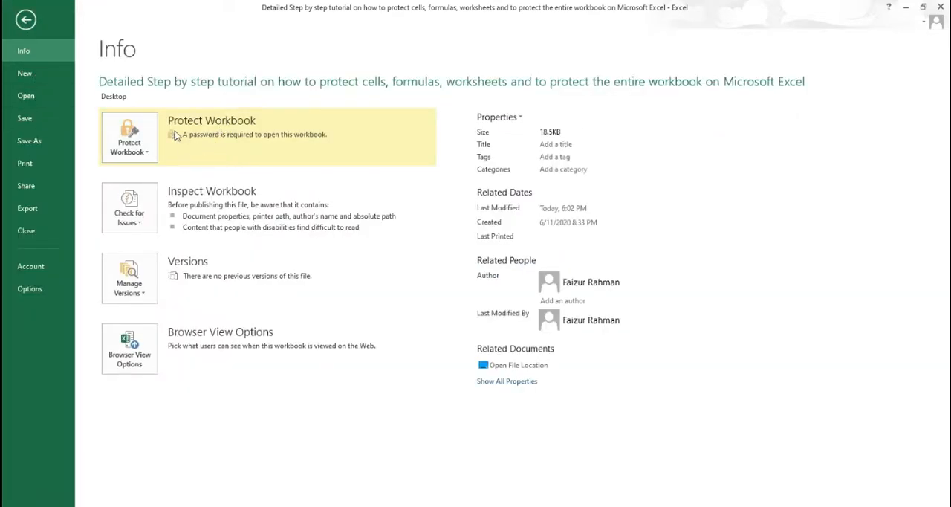
{"action": "left_click", "coordinate": [151, 151]}
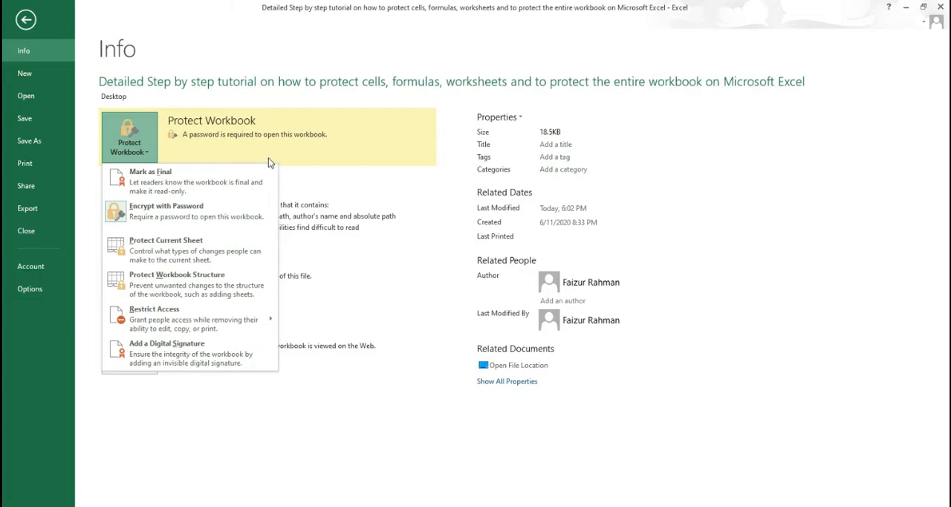
{"action": "left_click", "coordinate": [211, 136]}
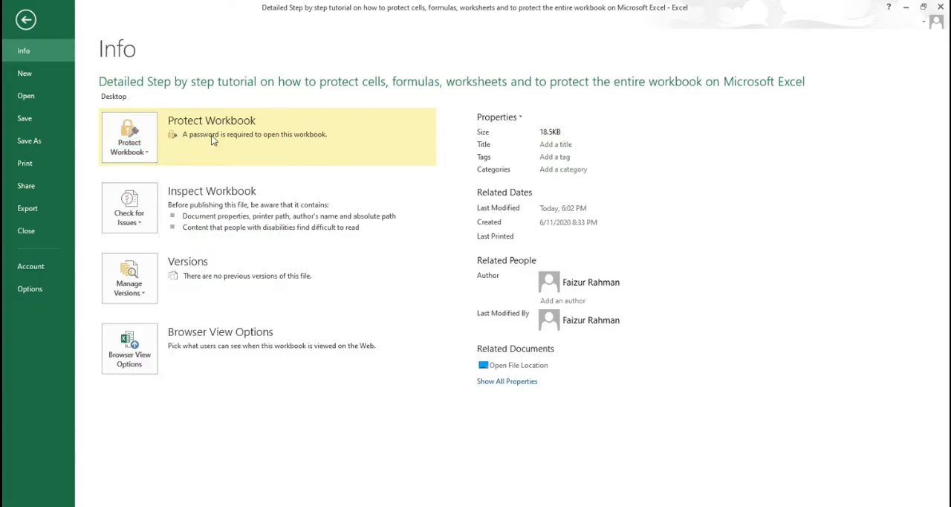
{"action": "left_click", "coordinate": [149, 151]}
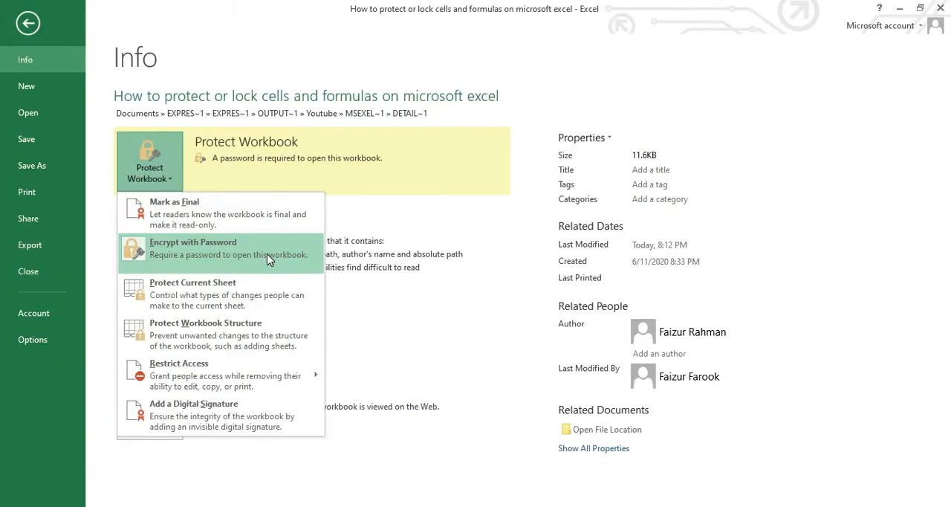
{"action": "left_click", "coordinate": [245, 253]}
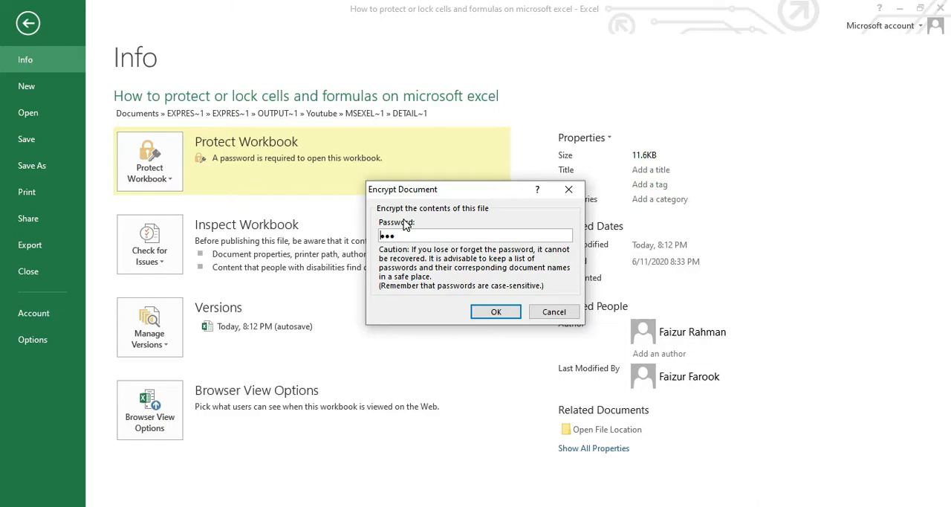
{"action": "left_click_drag", "start_coordinate": [417, 235], "coordinate": [362, 236]}
{"action": "key", "text": "BackSpace"}
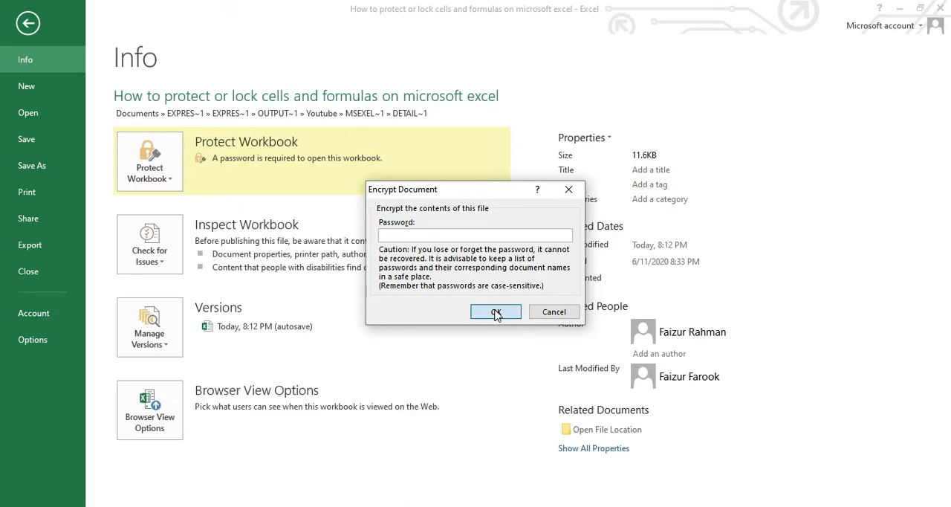
{"action": "left_click", "coordinate": [496, 313]}
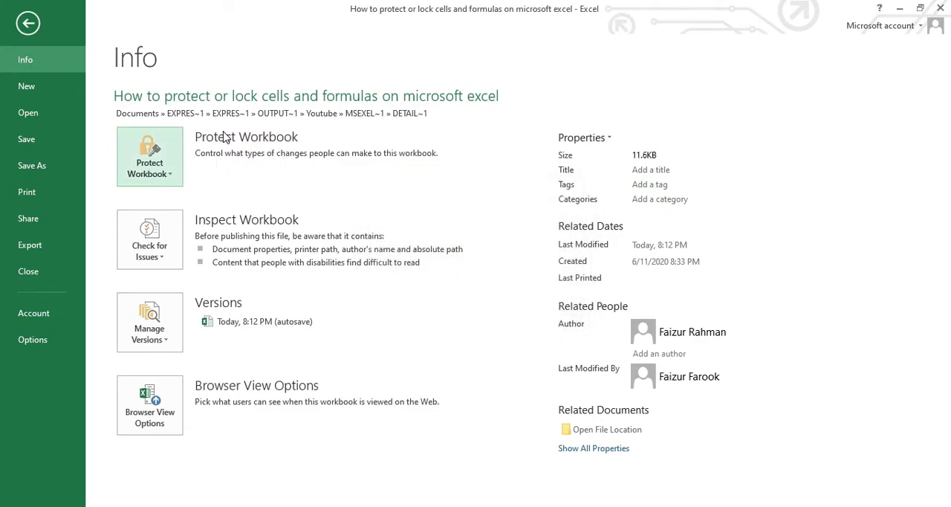
{"action": "left_click", "coordinate": [27, 23]}
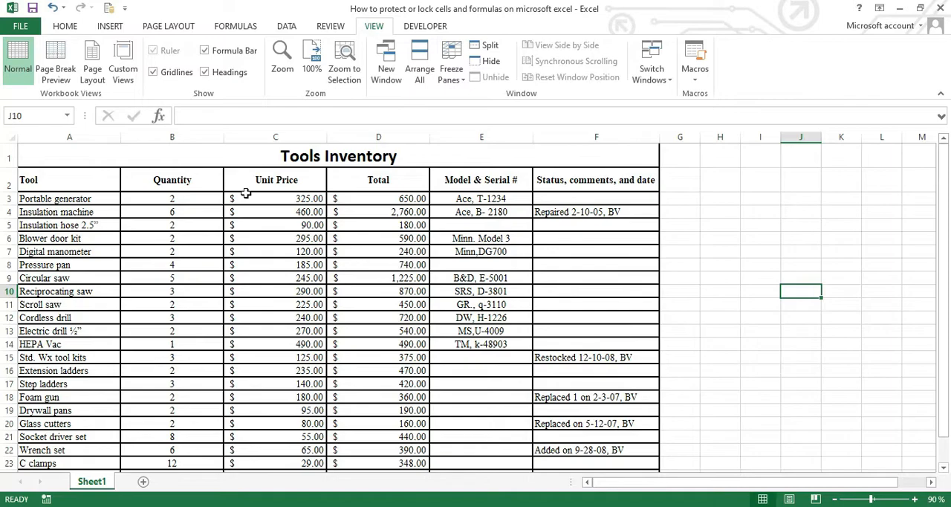
Step: Start saving the encrypted workbook to the Desktop under its existing name, with the password to open cleared in the general save options
{"action": "left_click", "coordinate": [21, 26]}
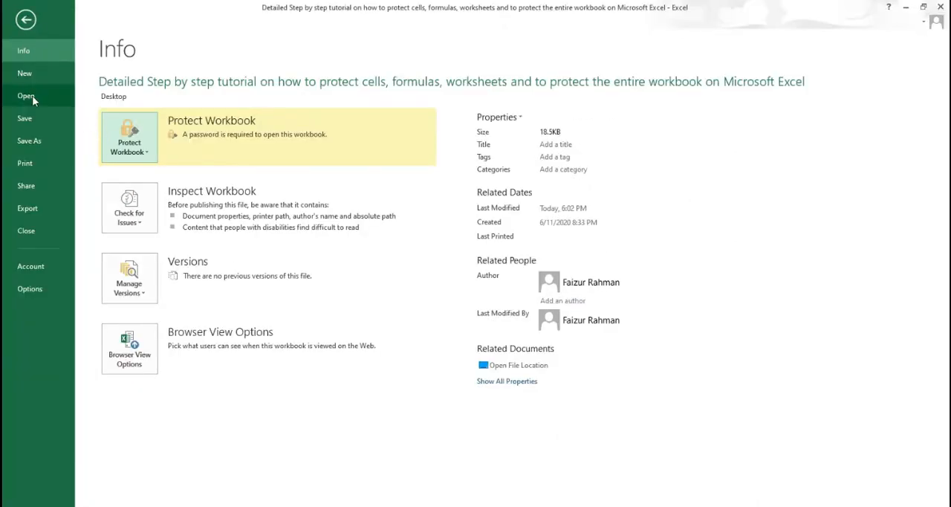
{"action": "left_click", "coordinate": [30, 141]}
{"action": "left_click", "coordinate": [376, 123]}
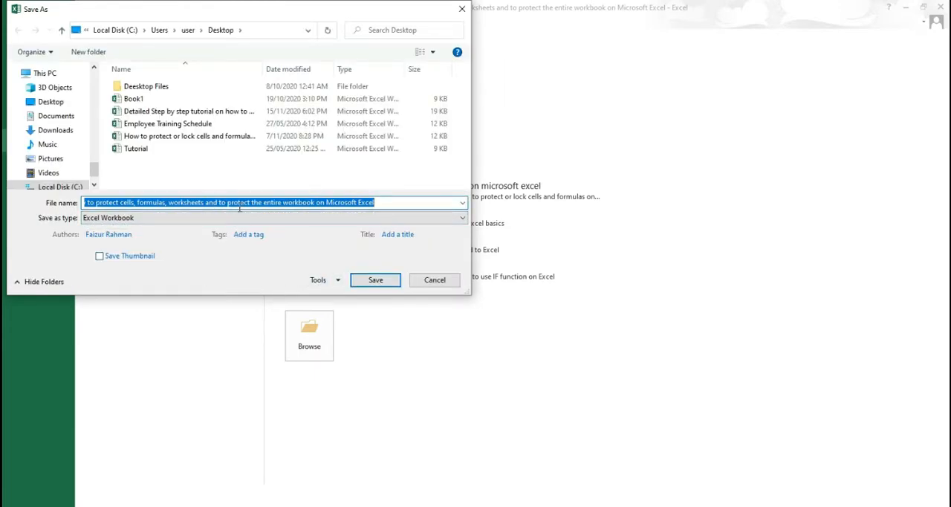
{"action": "left_click", "coordinate": [401, 203]}
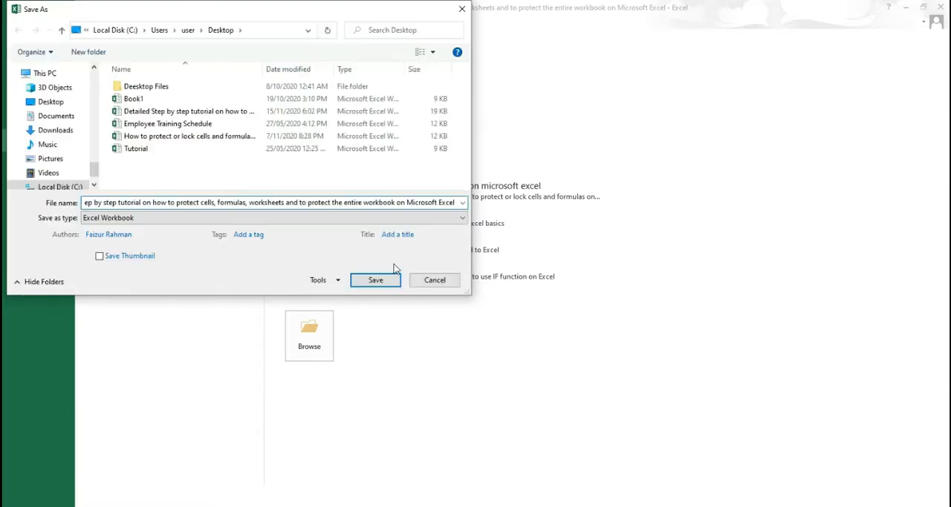
{"action": "left_click", "coordinate": [338, 281]}
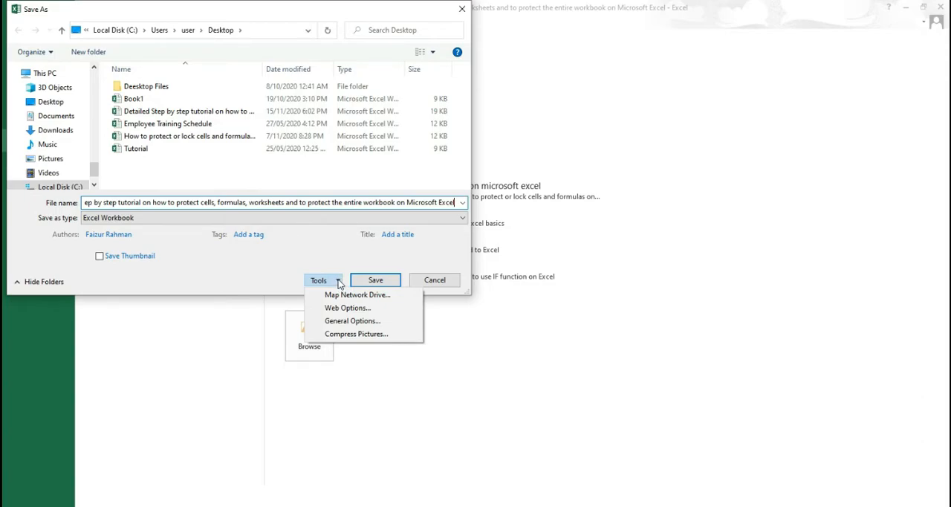
{"action": "left_click", "coordinate": [342, 321]}
{"action": "type", "text": "123"}
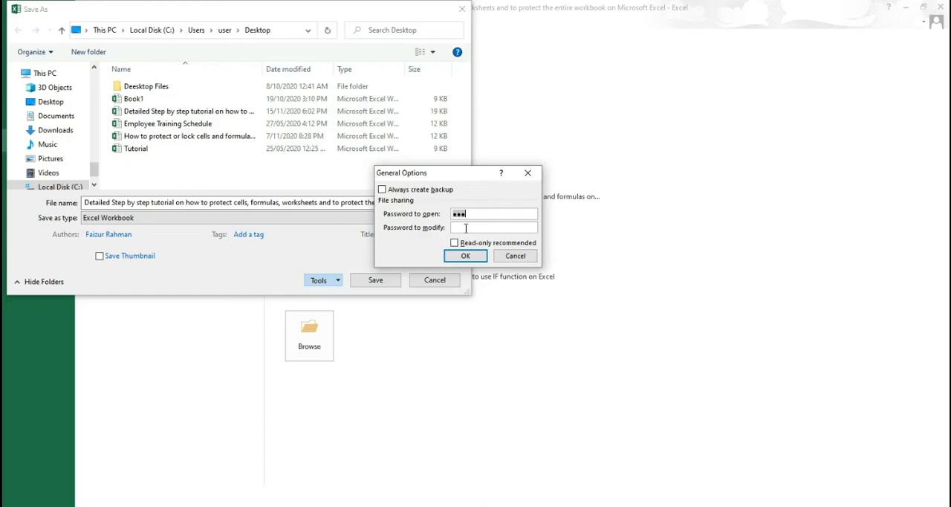
{"action": "key", "text": "BackSpace"}
{"action": "key", "text": "BackSpace"}
{"action": "key", "text": "BackSpace"}
{"action": "left_click", "coordinate": [465, 256]}
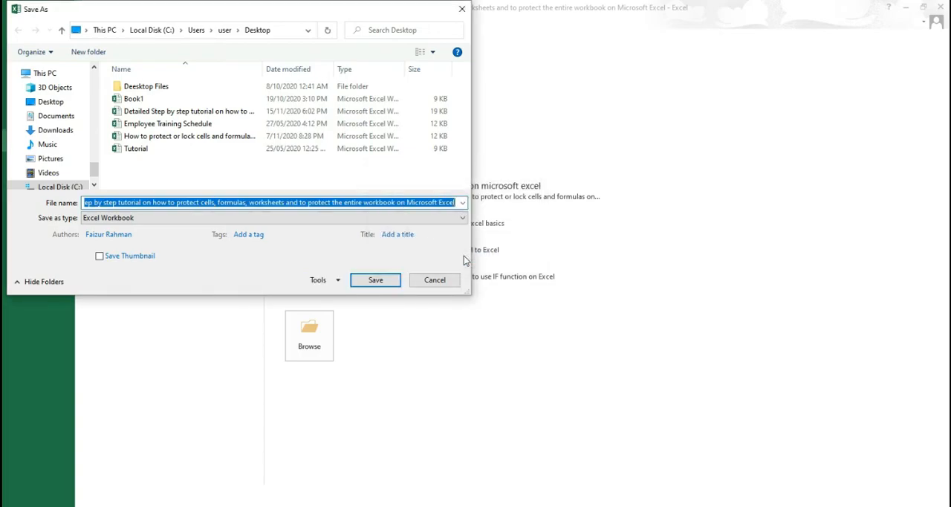